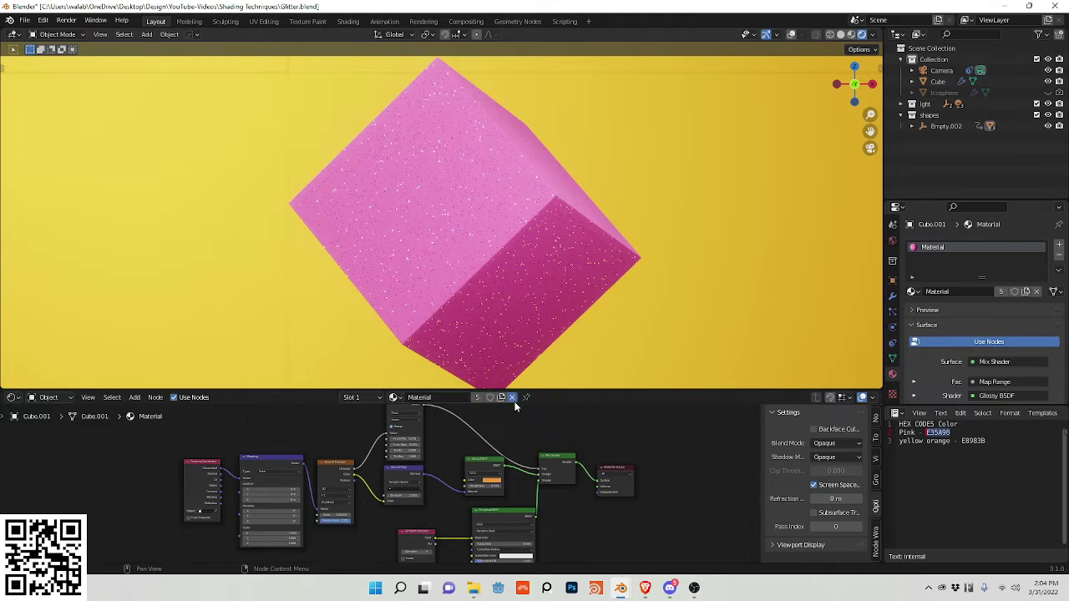
Step: Unlink the current material from the cube and create a new one in its place
left_click(514, 399)
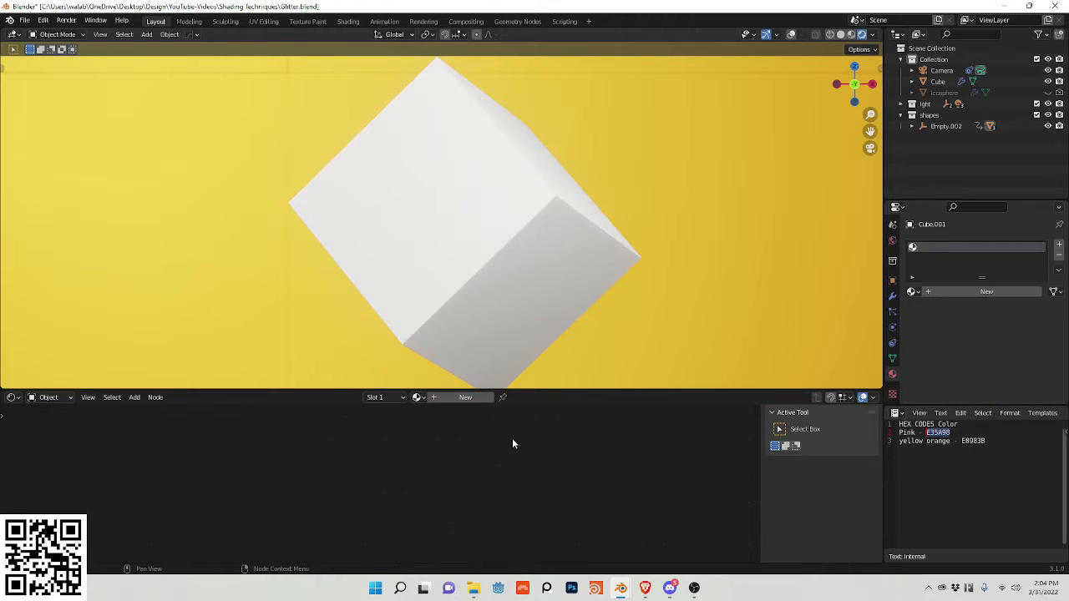
left_click(461, 395)
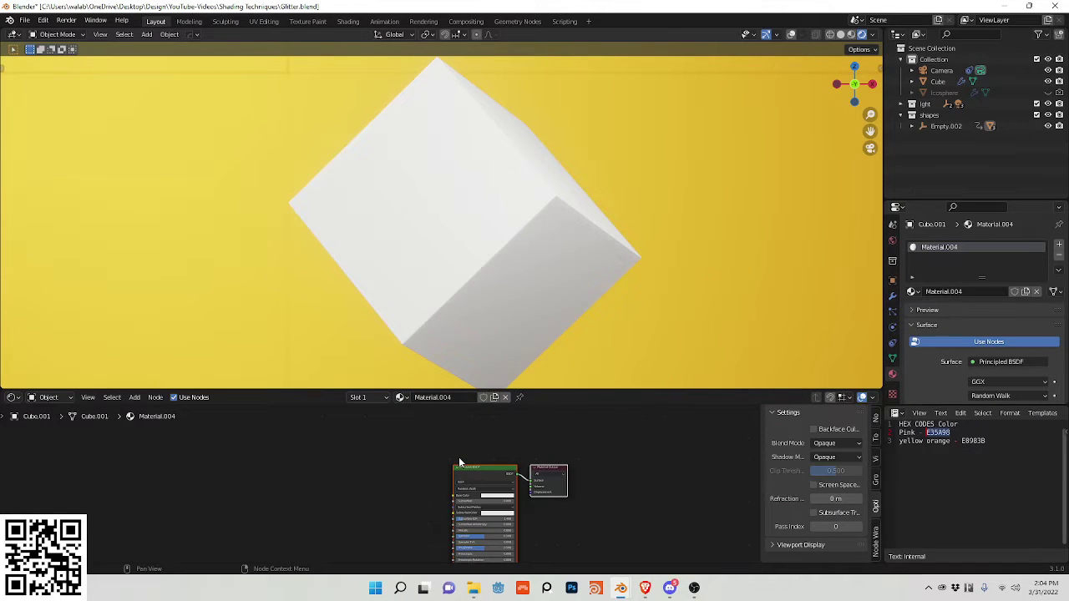
scroll(455, 460, "up", 2)
key("shift+a")
left_click(451, 444)
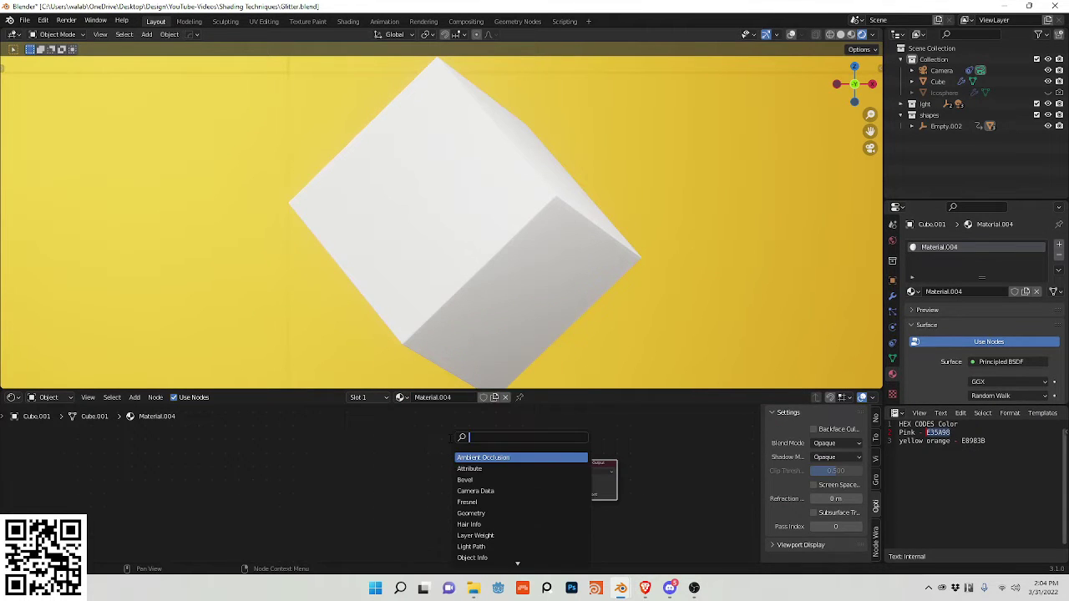
type("mi")
left_click(481, 476)
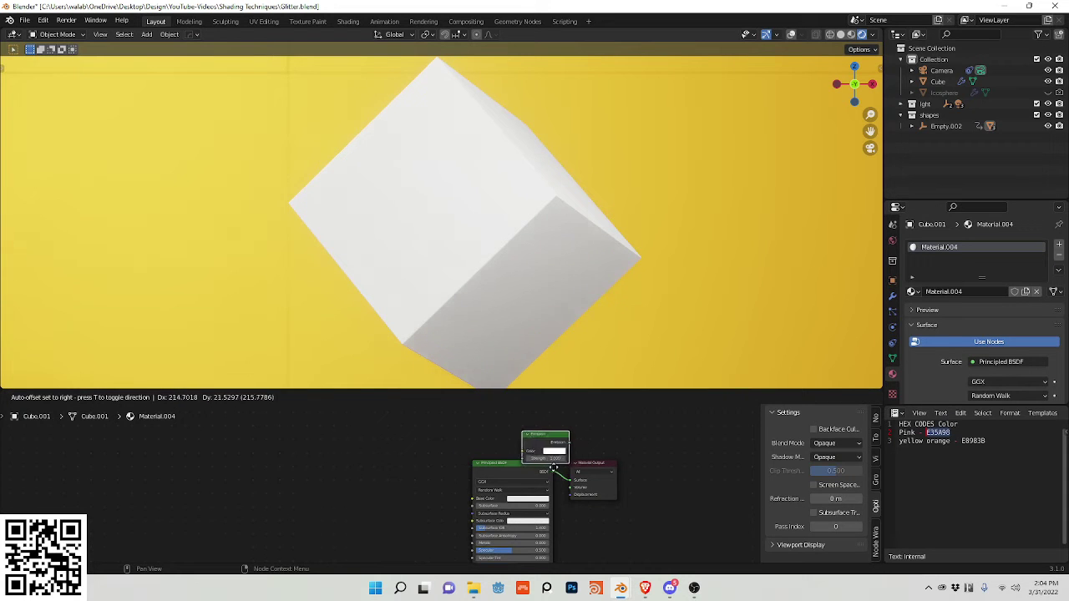
left_click(550, 467)
Step: Add a Mix Shader before the Material Output and feed the Principled BSDF into its second shader input
key("shift+a")
left_click(527, 446)
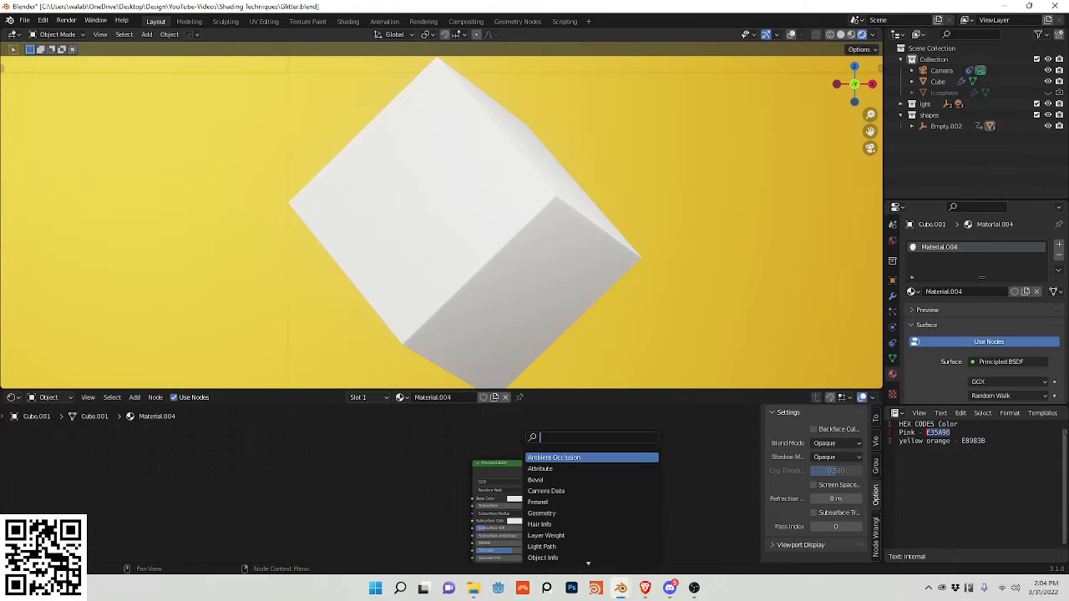
type("mi")
left_click(551, 466)
left_click(566, 461)
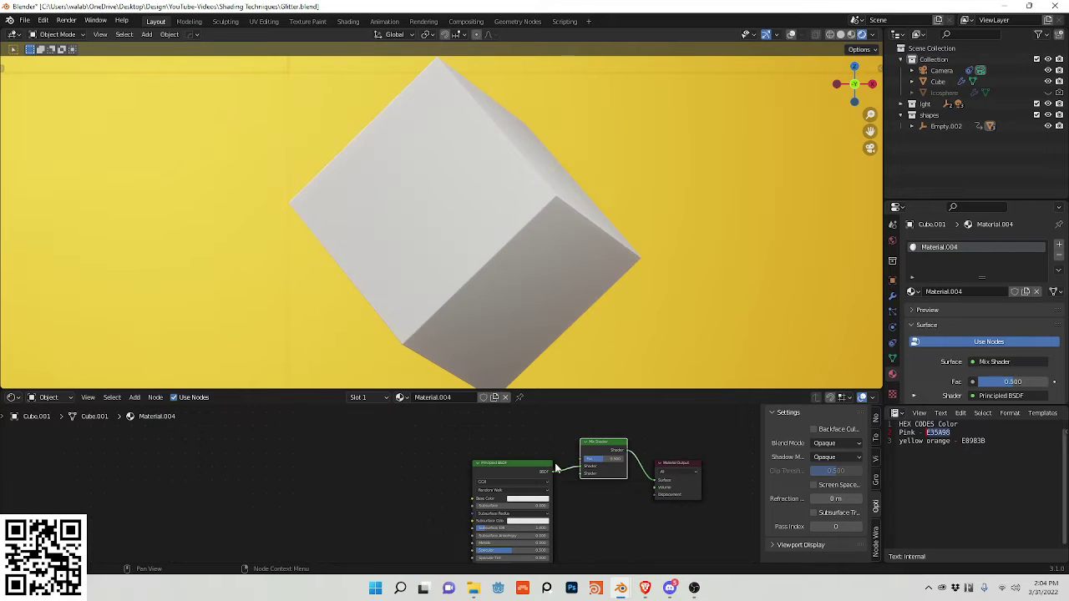
left_click_drag(582, 467, 528, 485)
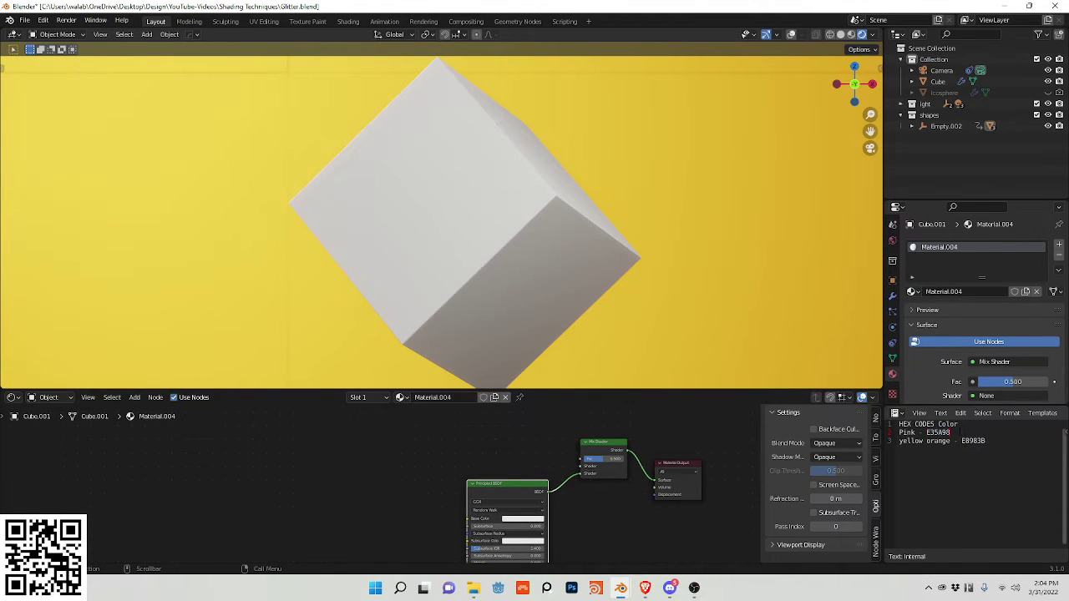
Step: Set the Principled BSDF's base color to hex E35A98 and raise its roughness
left_click(522, 518)
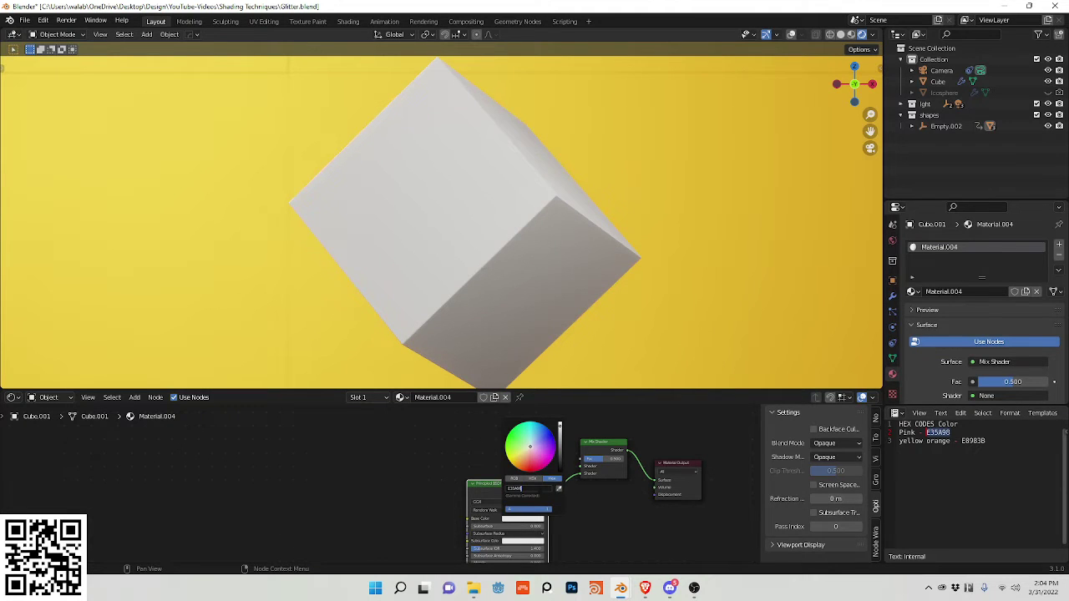
key("Return")
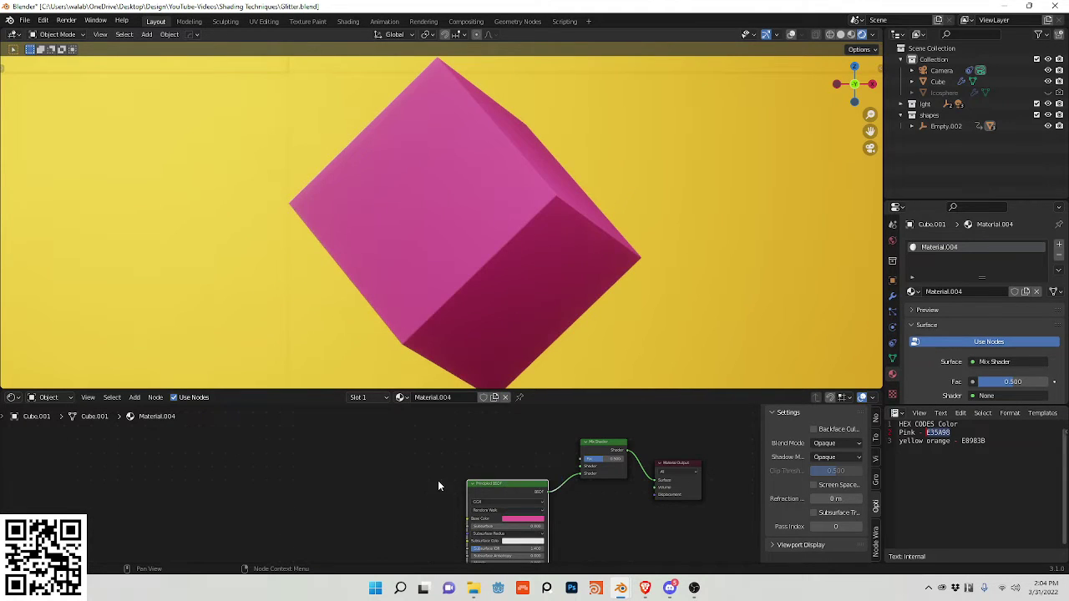
scroll(436, 482, "up", 2)
middle_click_drag(436, 483, 397, 549)
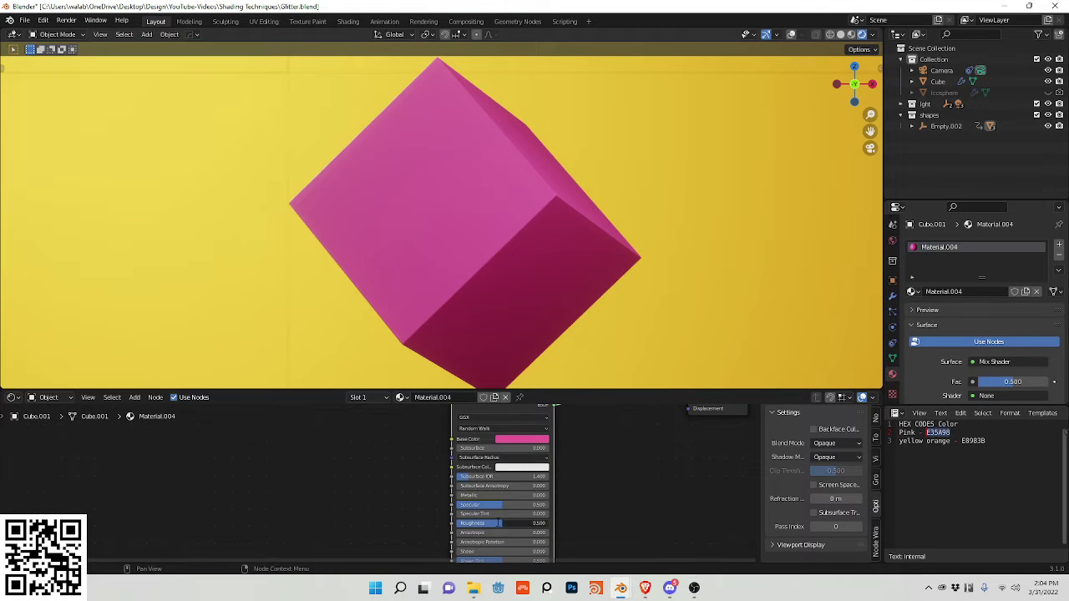
left_click(499, 523)
key("Return")
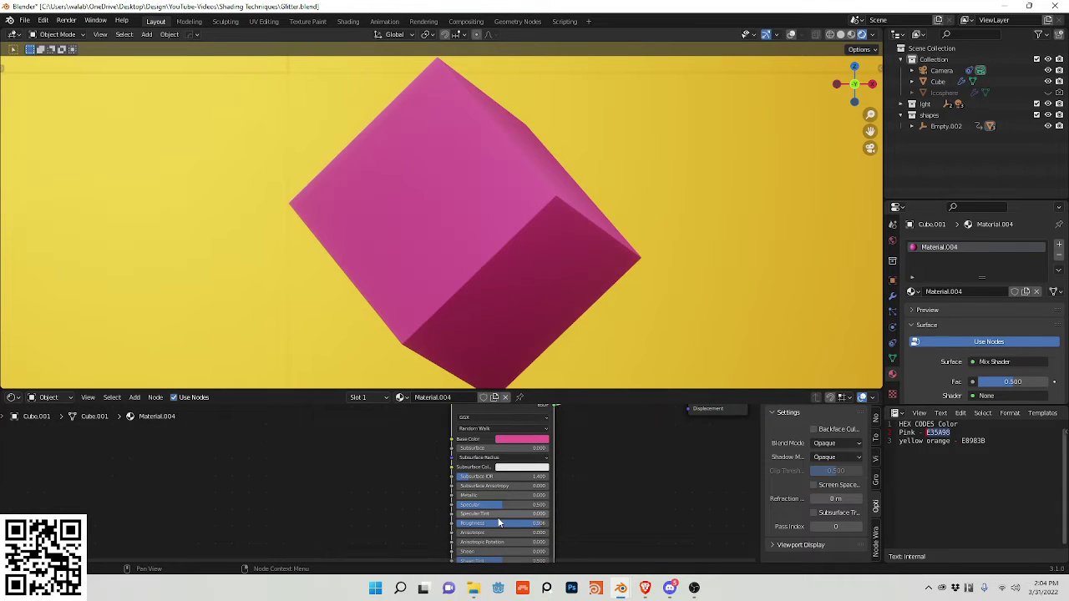
Step: Add a Glossy BSDF above the Principled BSDF and connect it to the Mix Shader's first shader input
middle_click_drag(573, 467, 578, 561)
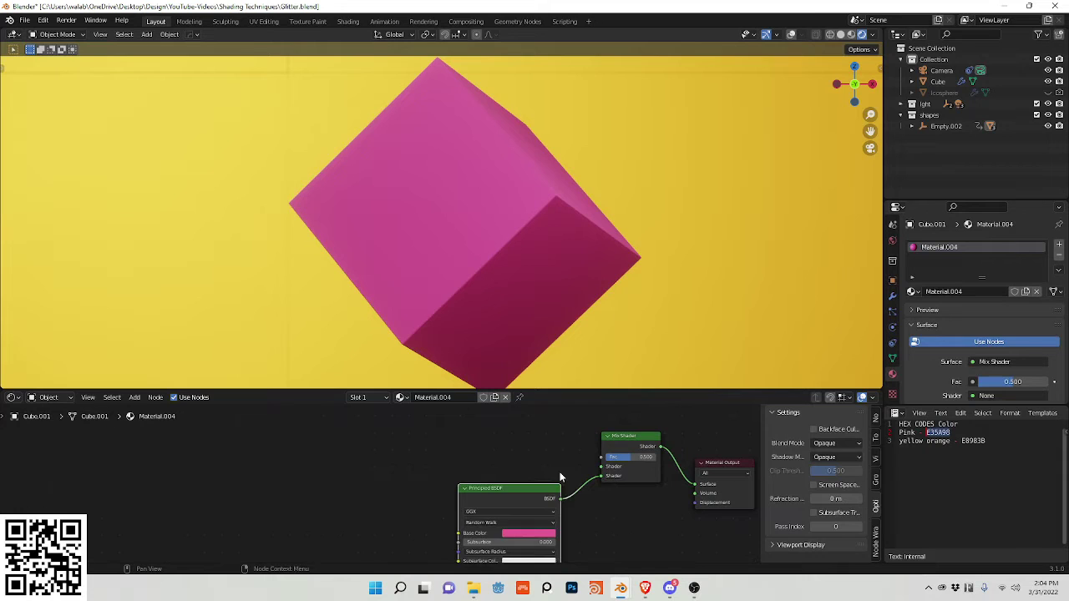
key("shift+a")
left_click(535, 444)
type("glo")
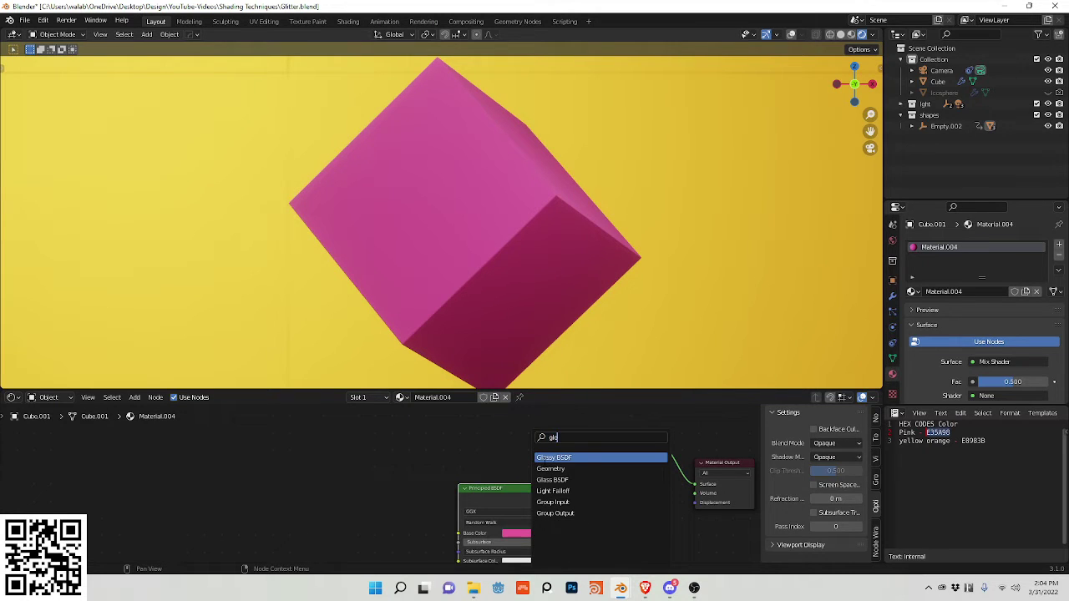
left_click(541, 459)
left_click(490, 455)
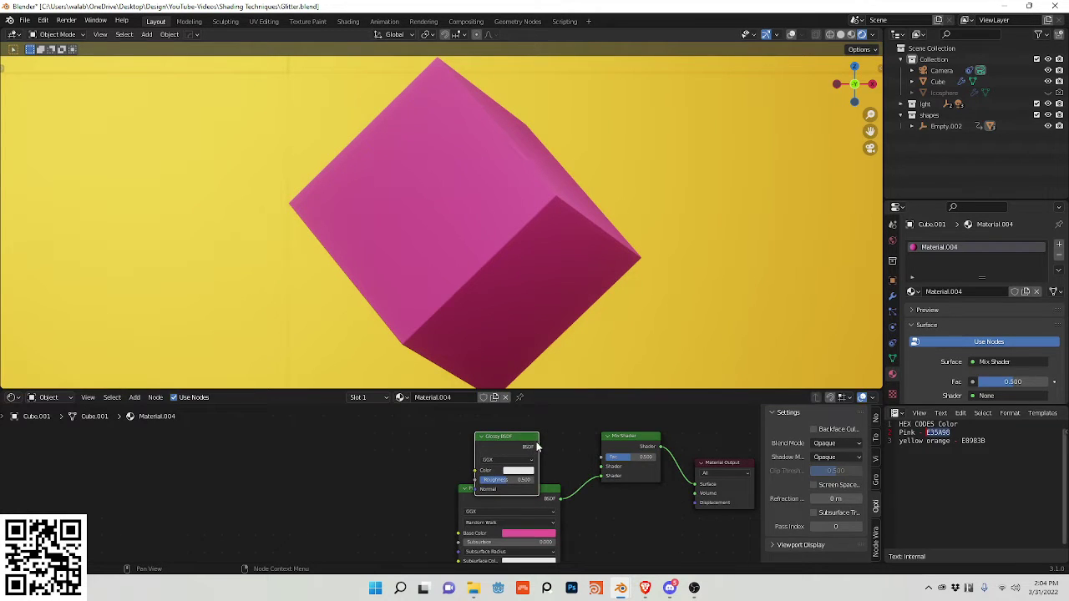
key("g")
left_click(523, 428)
left_click_drag(523, 429, 605, 469)
Step: Set the Glossy BSDF's roughness to 0 and its color to hex E8983B
left_click_drag(503, 461, 466, 462)
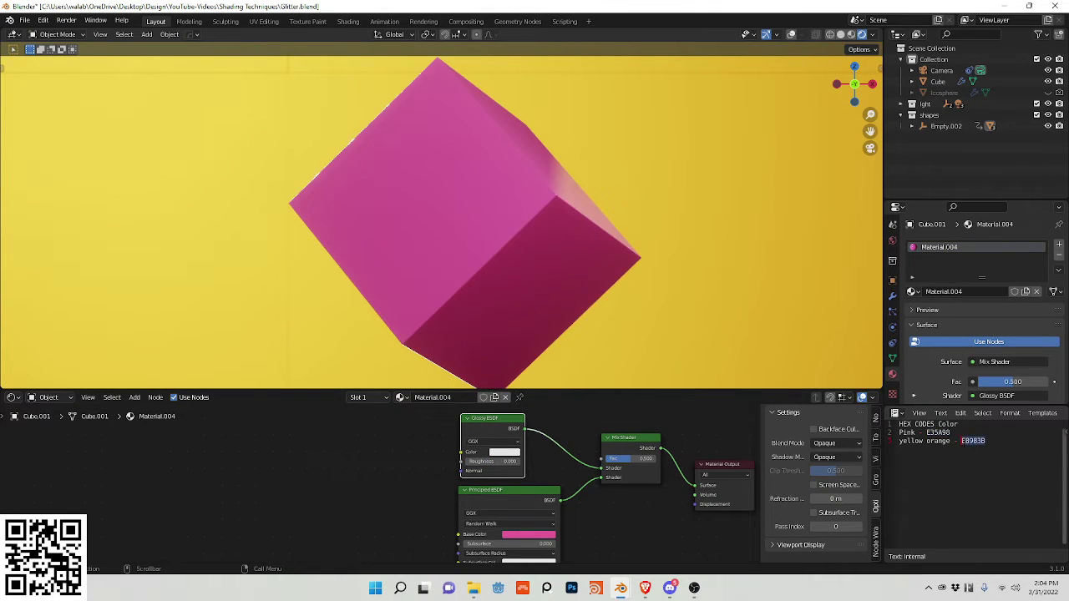
left_click(501, 453)
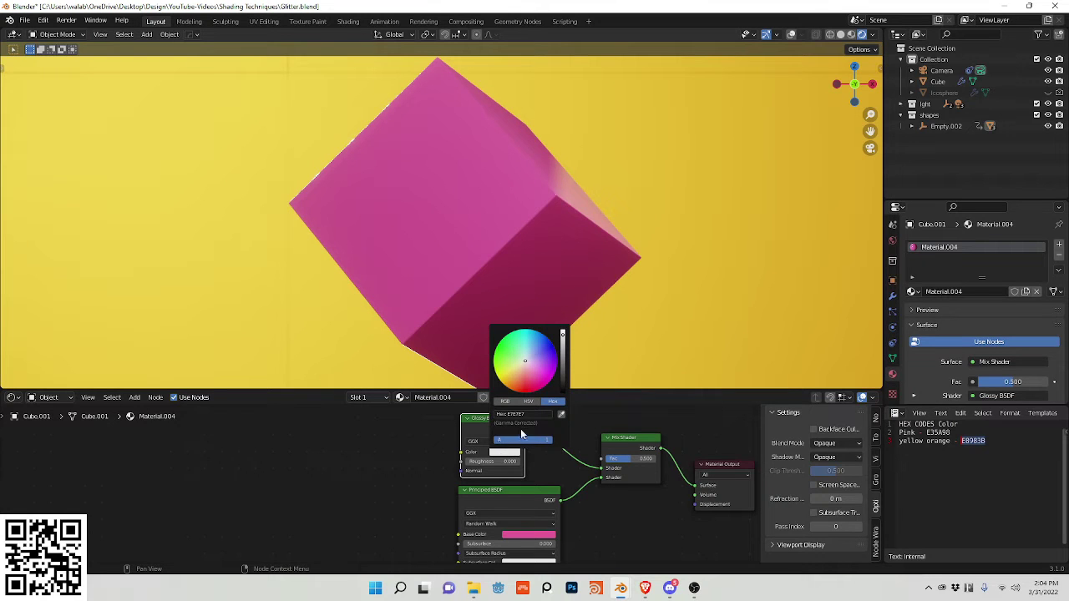
left_click(534, 417)
type("E8983B")
key("Return")
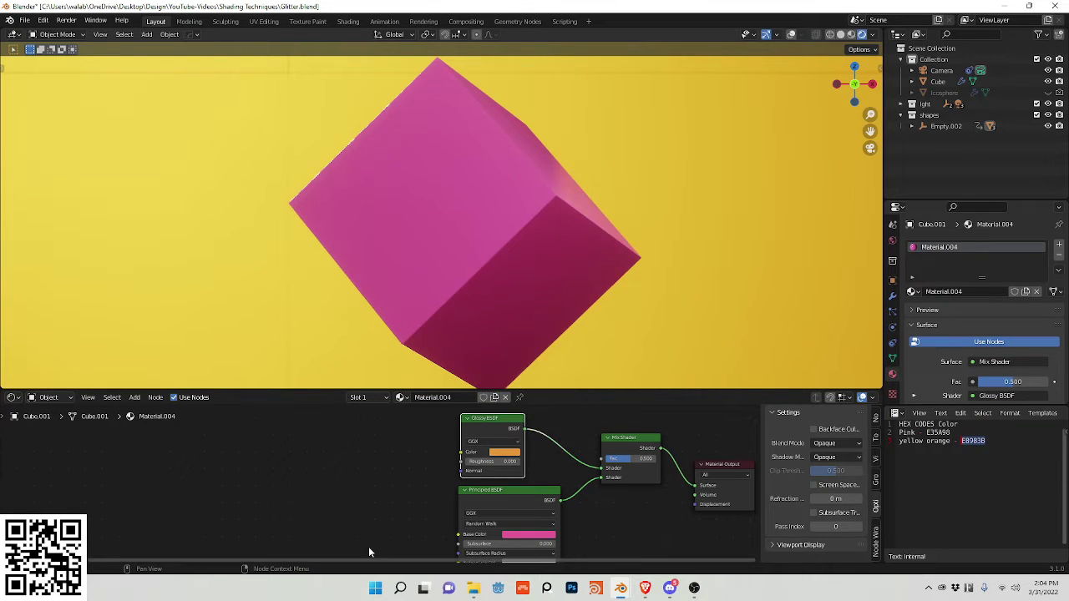
Step: Add a Map Range node above the Glossy BSDF
middle_click_drag(368, 547, 387, 563)
key("shift+a")
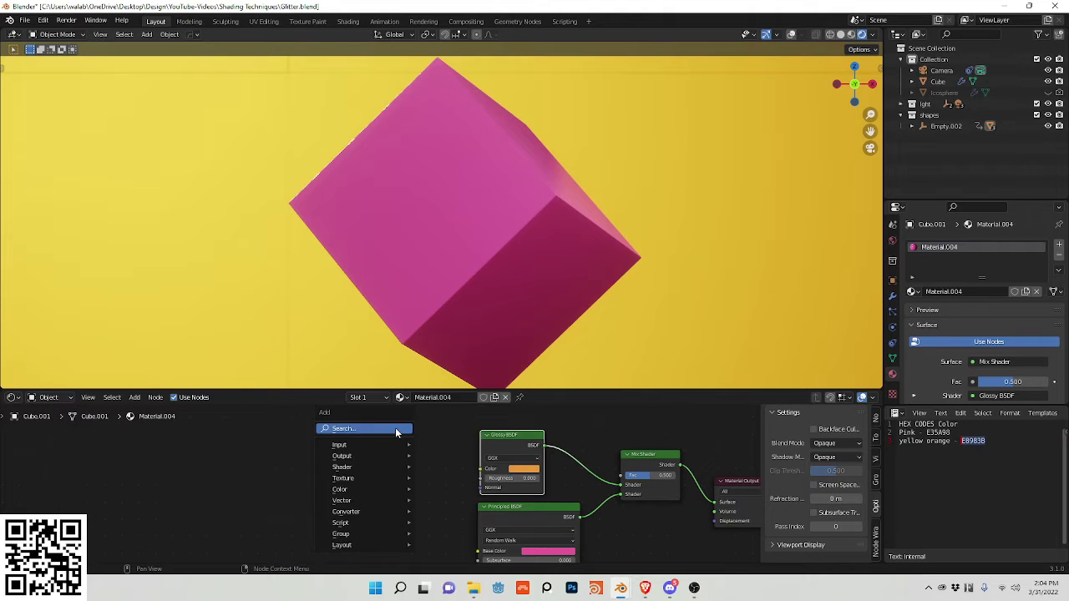
type("ma")
key("Down")
key("Down")
key("Down")
key("Return")
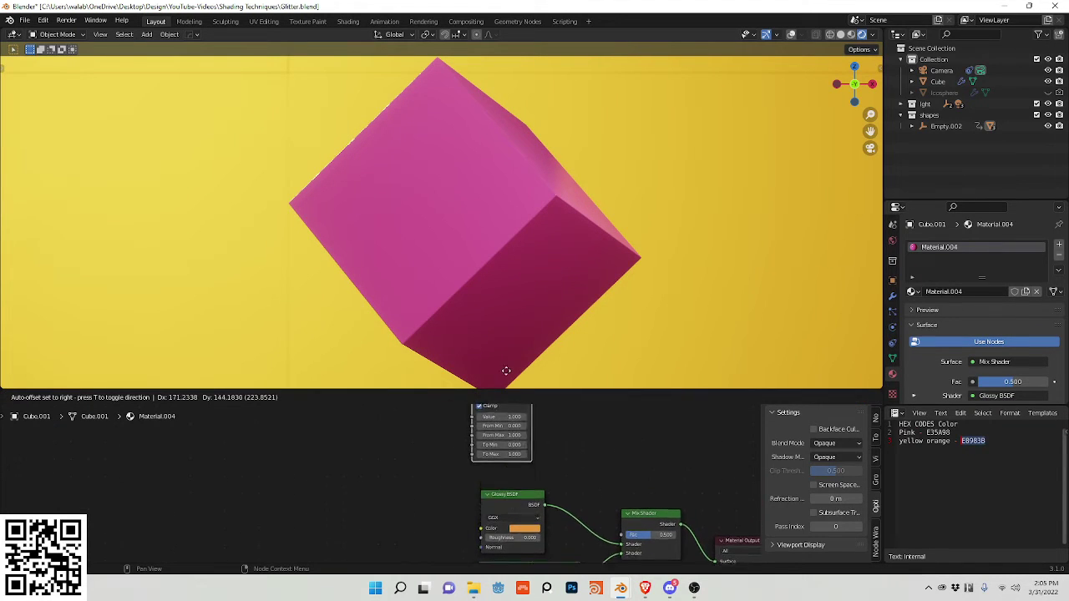
left_click(516, 486)
Step: Connect the Map Range's Result to the Mix Shader's Fac input
key("ctrl+space")
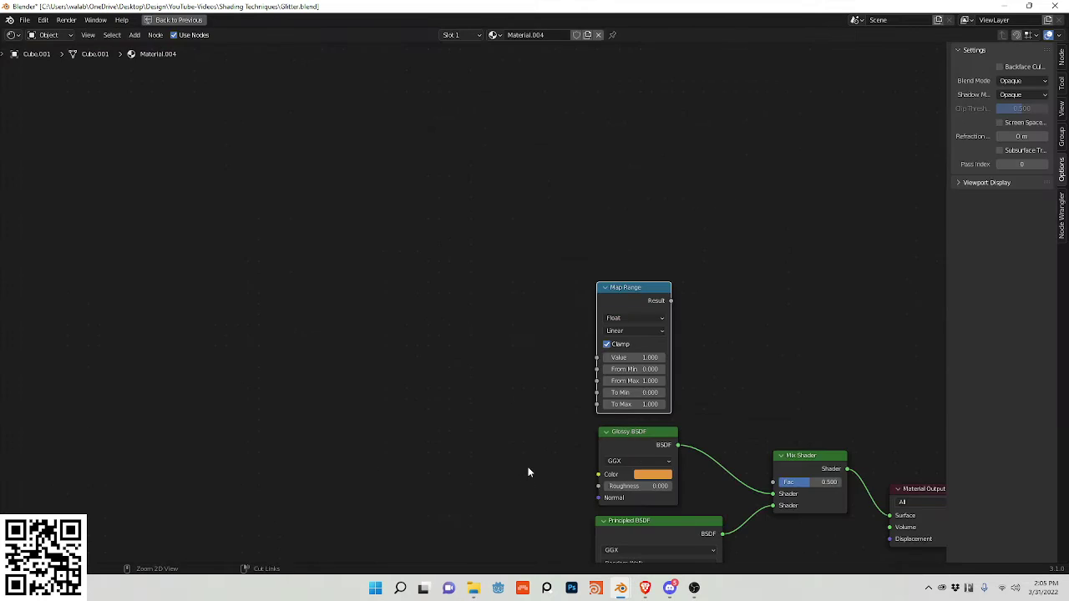
key("ctrl+space")
middle_click_drag(565, 485, 563, 425)
scroll(510, 442, "down", 1)
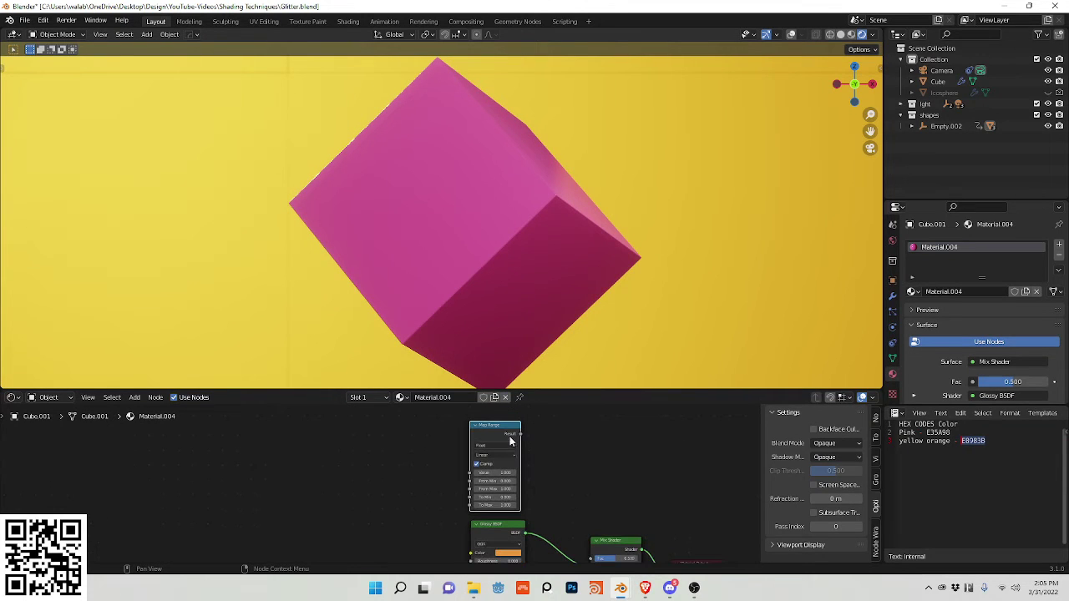
left_click_drag(519, 434, 592, 536)
Step: Set the Map Range's Value to 0.17 and From Min to 0.18, and briefly preview its output on the cube
left_click(485, 451)
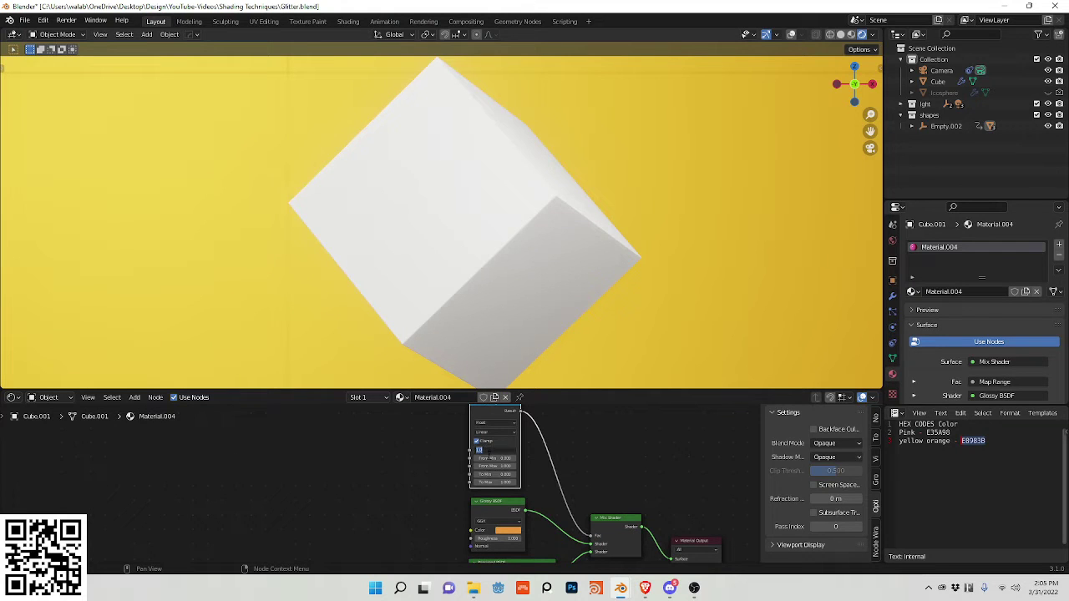
type("0.17")
key("Return")
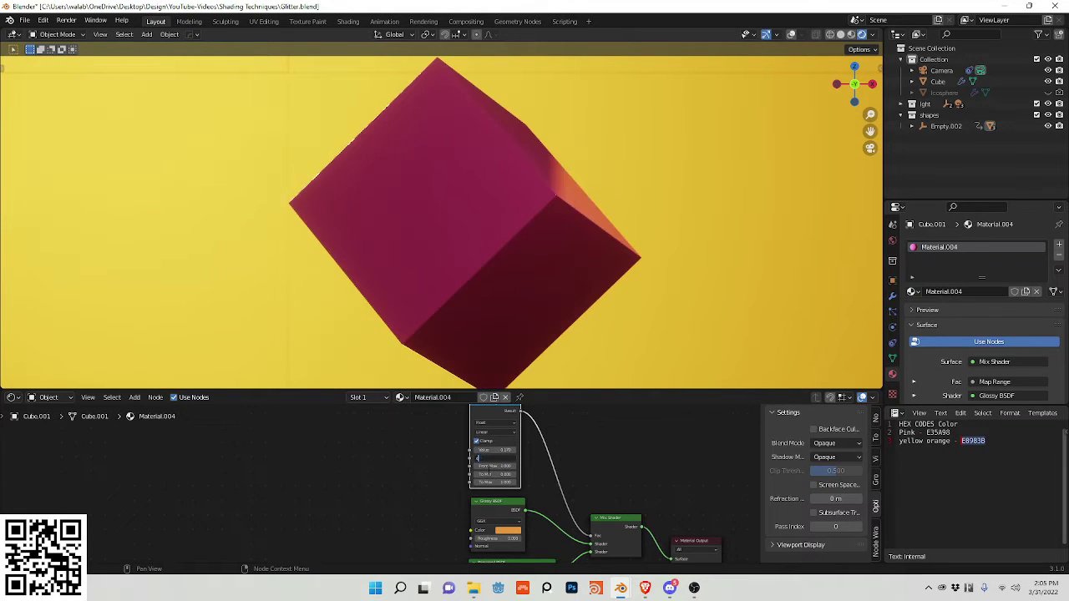
type("0.184")
key("Return")
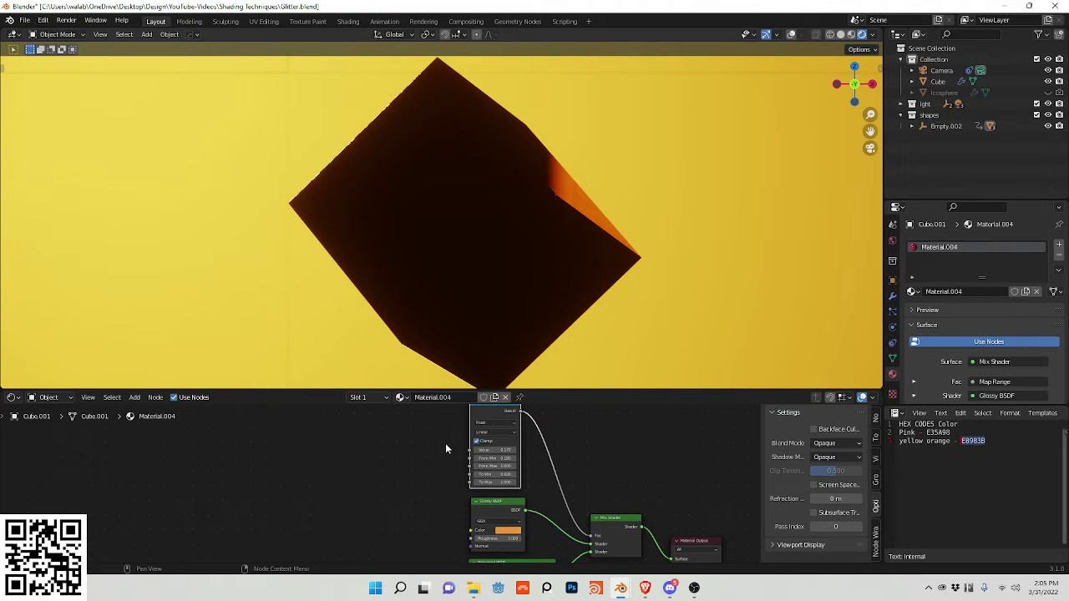
left_click(489, 422, "ctrl+shift")
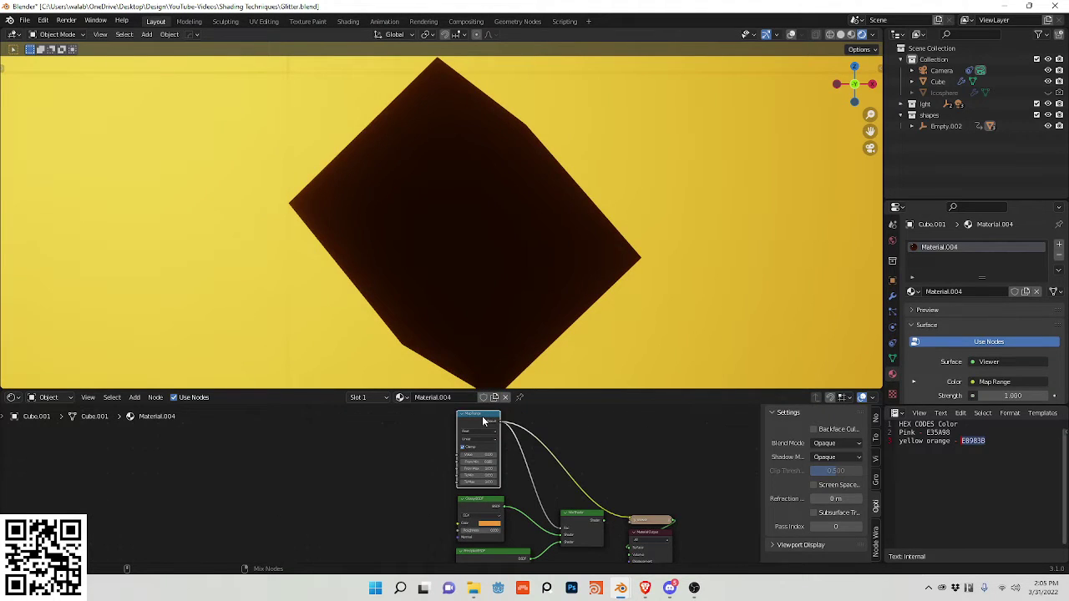
left_click(574, 521, "ctrl+shift")
Step: Add a Voronoi Texture before the other nodes and connect its Distance output to the Map Range's Value
middle_click_drag(336, 427, 399, 418)
key("shift+a")
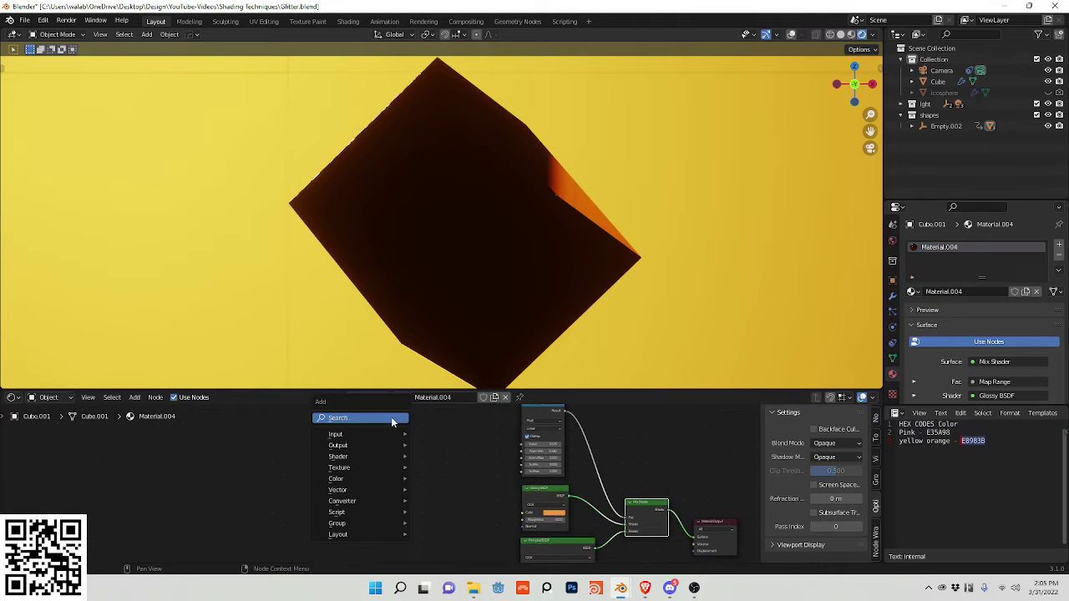
left_click(391, 422)
type("vor")
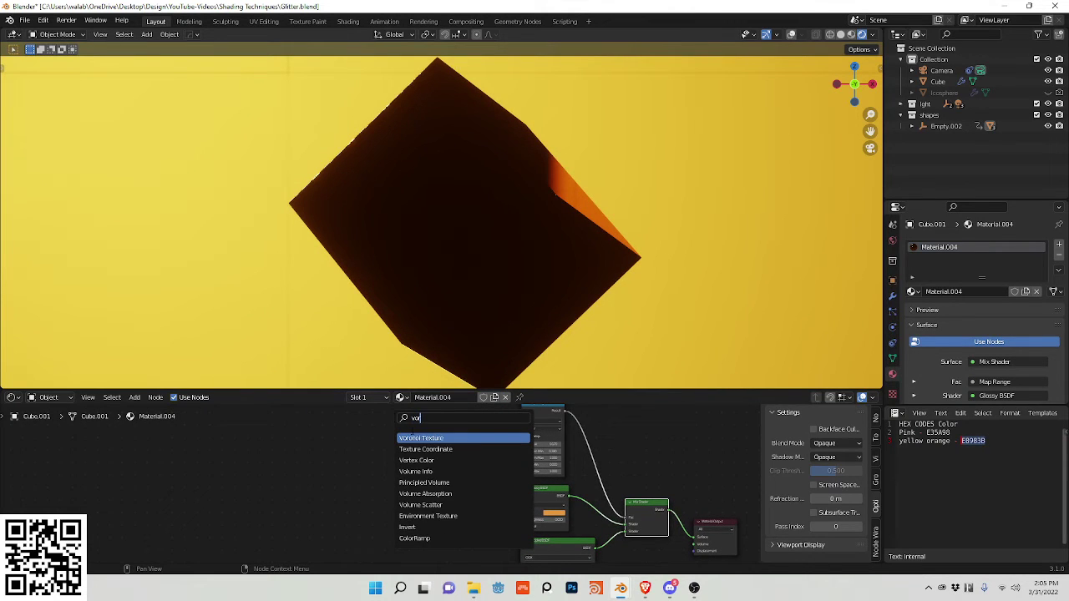
key("Return")
left_click(443, 496)
scroll(456, 485, "up", 2)
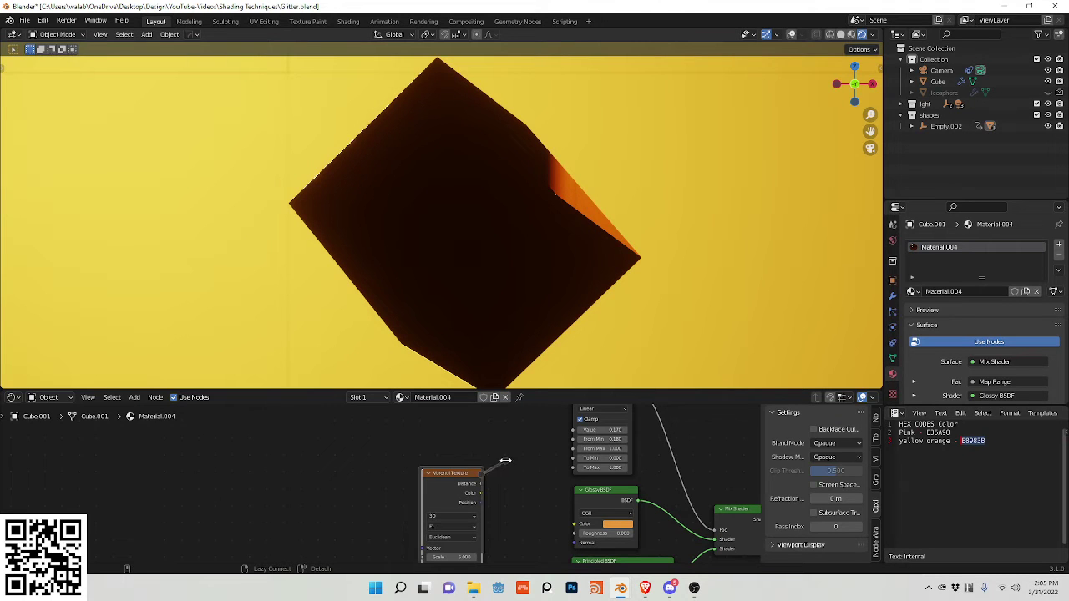
right_click_drag(505, 487, 574, 438, "alt")
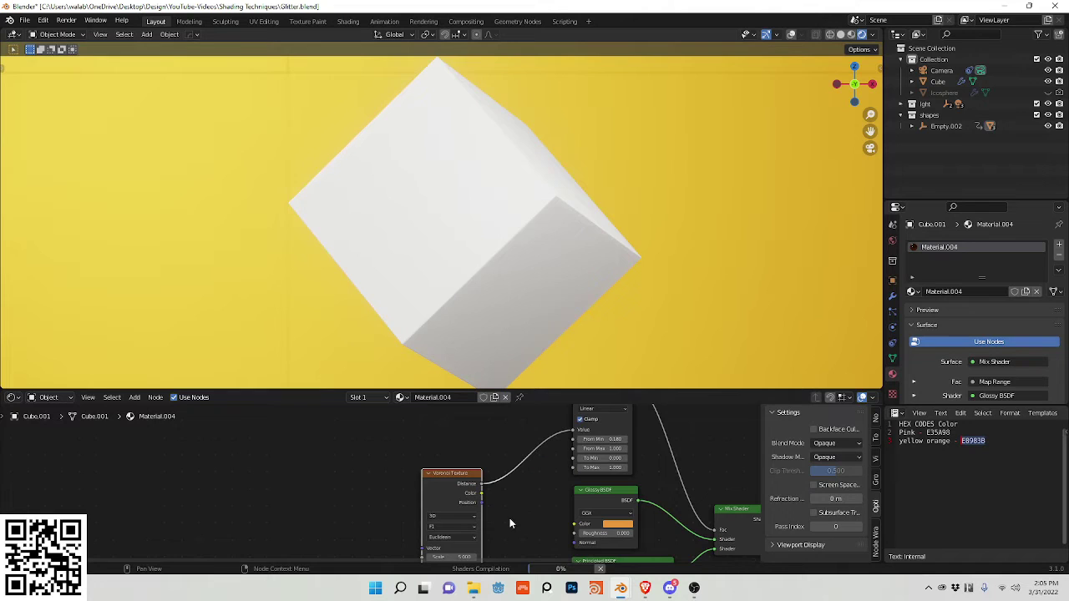
middle_click_drag(494, 488, 486, 453)
Step: Connect the Voronoi Texture's Color output to the Glossy BSDF's Normal input, making space between the two nodes
right_click_drag(474, 454, 494, 458, "alt")
right_click(526, 483, "alt")
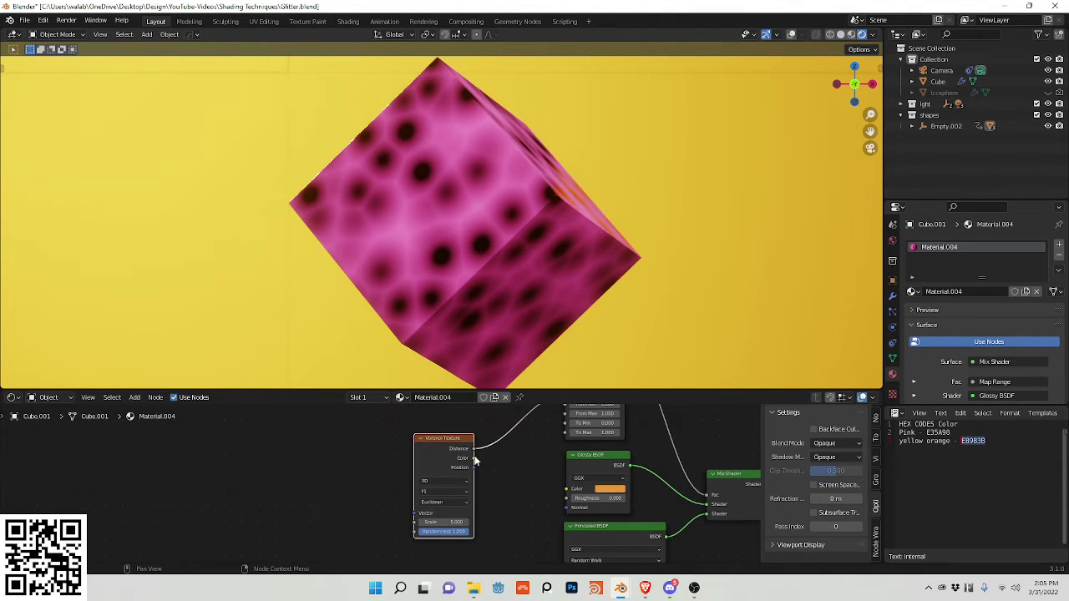
left_click_drag(473, 458, 566, 489)
left_click_drag(455, 445, 400, 435)
left_click_drag(572, 504, 569, 505)
Step: Insert a Normal Map node on the link between the Voronoi Texture's Color and the Glossy BSDF's Normal
key("shift+a")
left_click(503, 442)
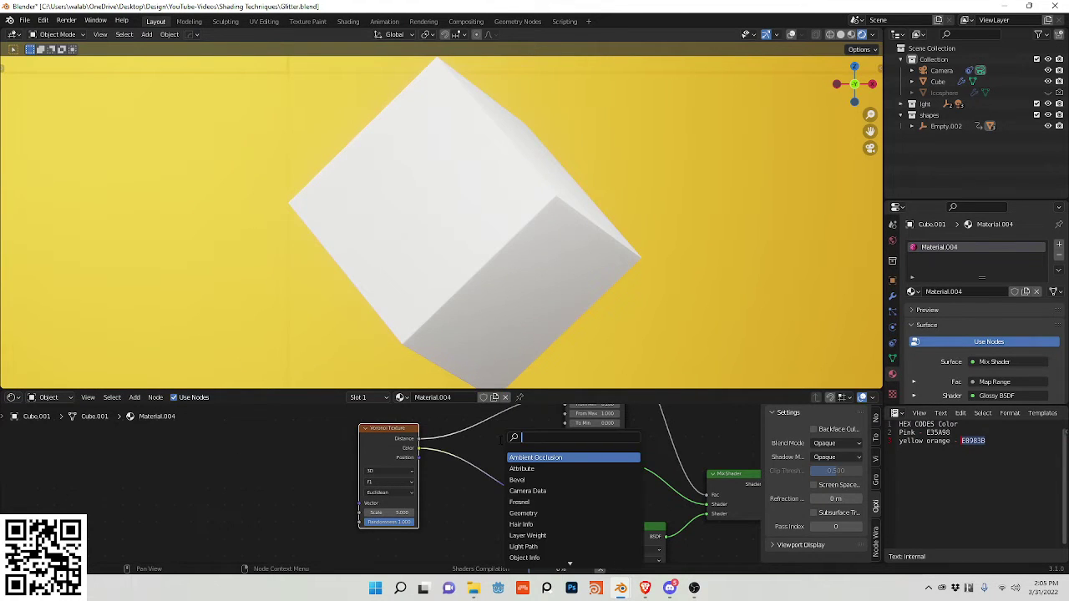
type("norm")
key("Down")
key("Return")
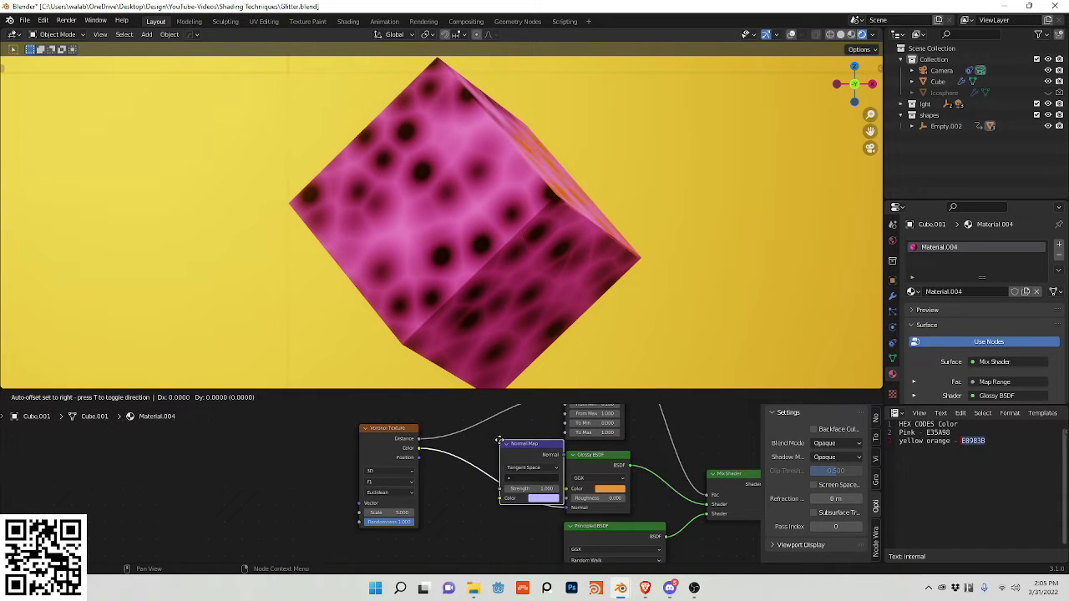
left_click(469, 454)
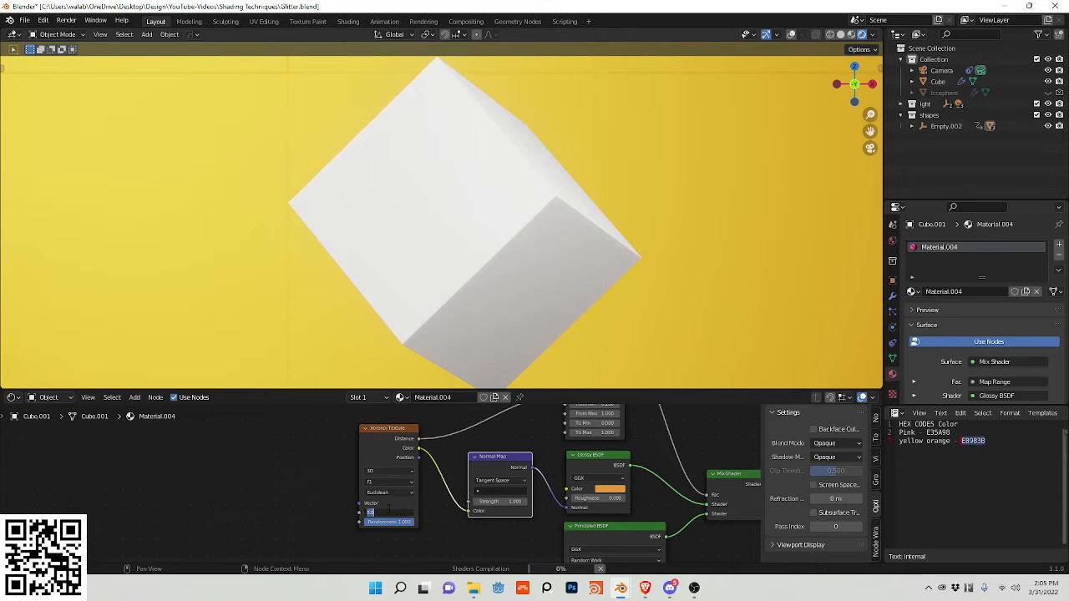
Step: Set the Voronoi Texture's scale to 100
type("100")
key("Return")
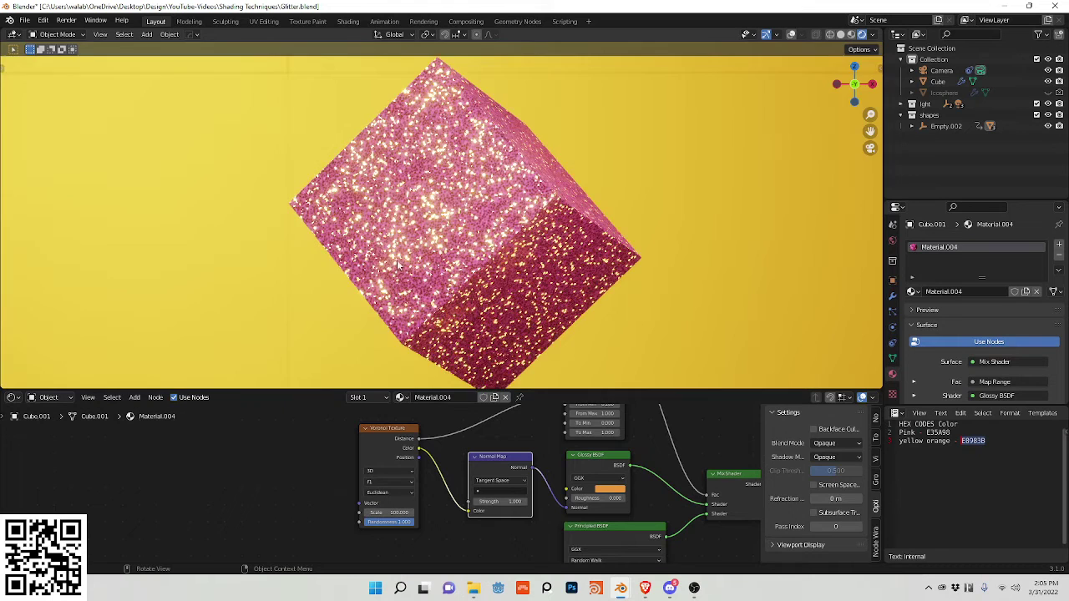
scroll(399, 266, "down", 3)
Step: Set the Map Range node's From Max to 0.18 and its From Min to 0.17
middle_click_drag(608, 484, 538, 502)
left_click(527, 433)
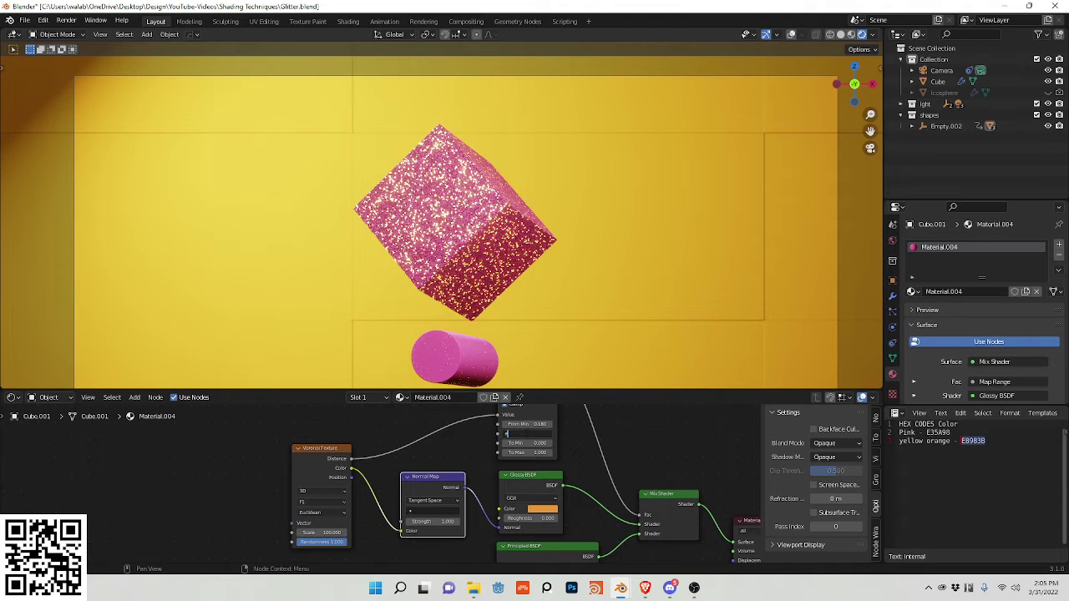
type("e/16+.01")
key("Return")
left_click(524, 425)
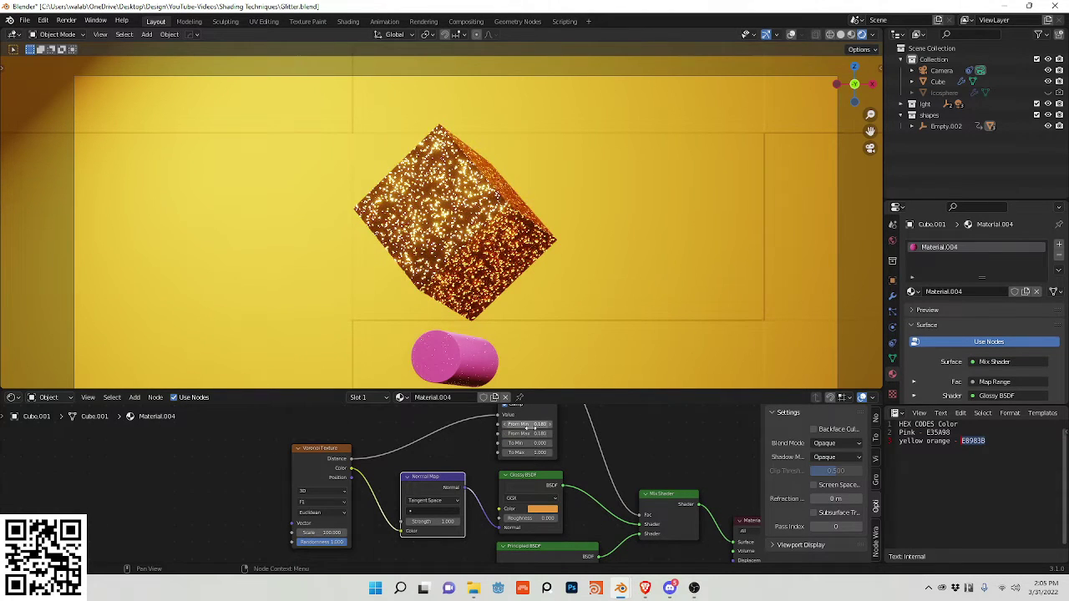
type(".17")
key("Return")
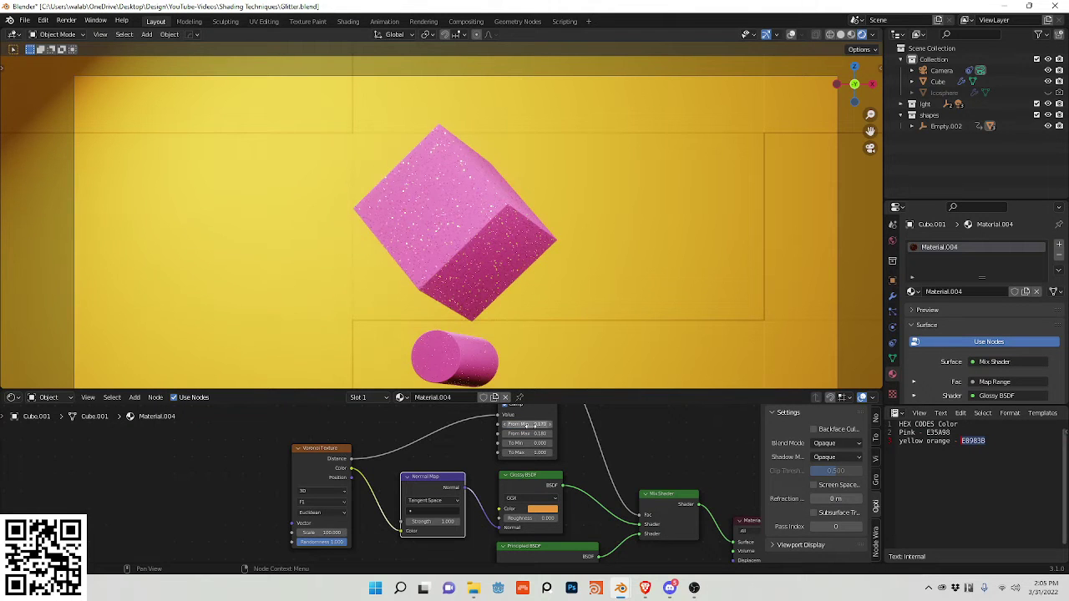
Step: Preview the Voronoi Texture, Normal Map and Glossy BSDF nodes on the cube one by one, ending on the Mix Shader
scroll(487, 139, "up", 5)
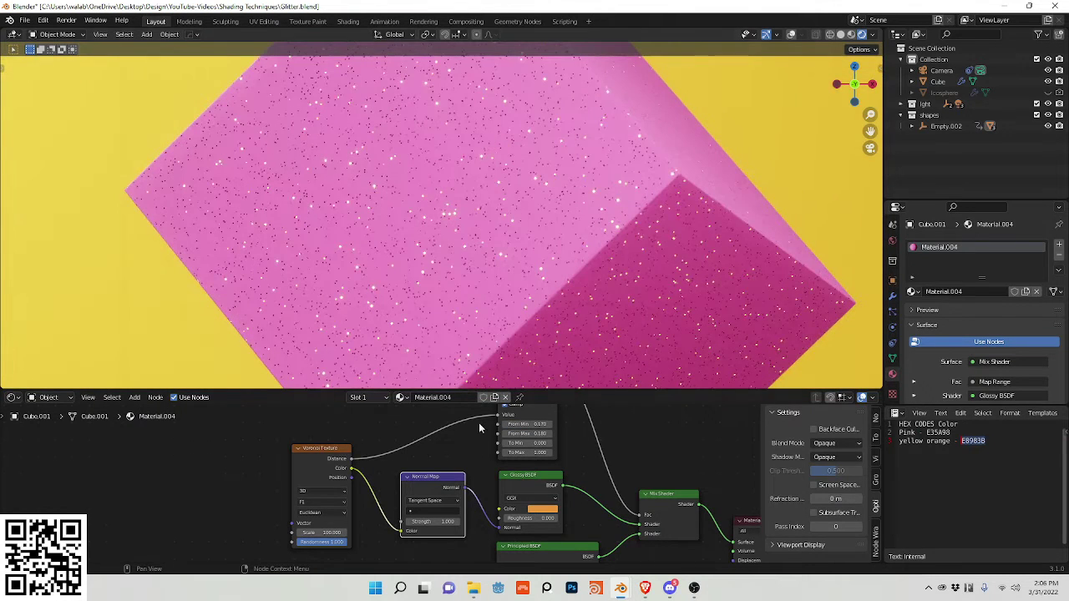
middle_click_drag(445, 467, 402, 450)
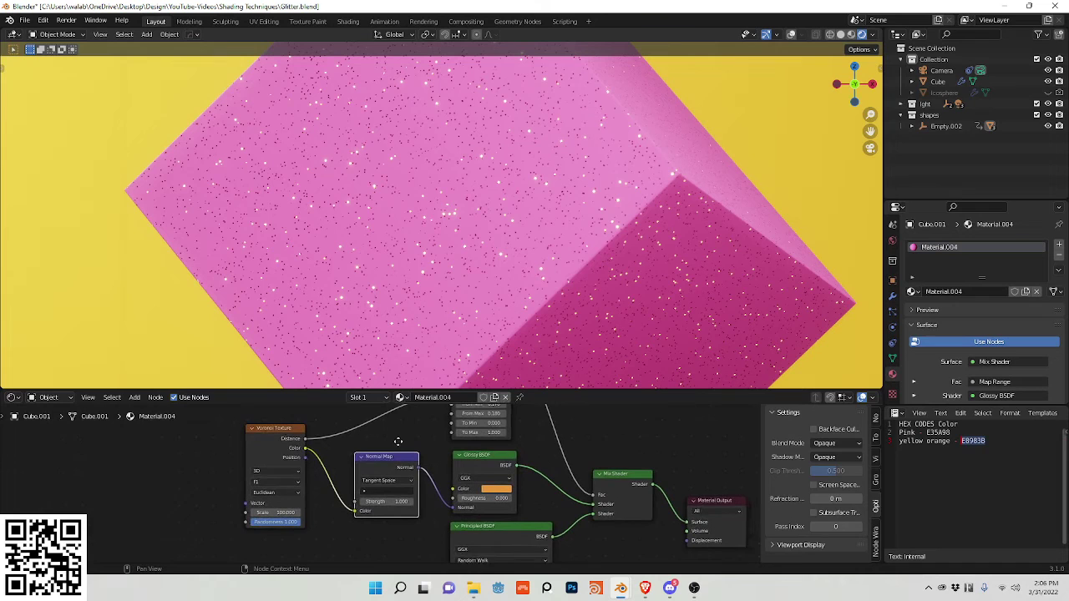
left_click(285, 453, "ctrl+shift")
left_click(287, 452, "ctrl+shift")
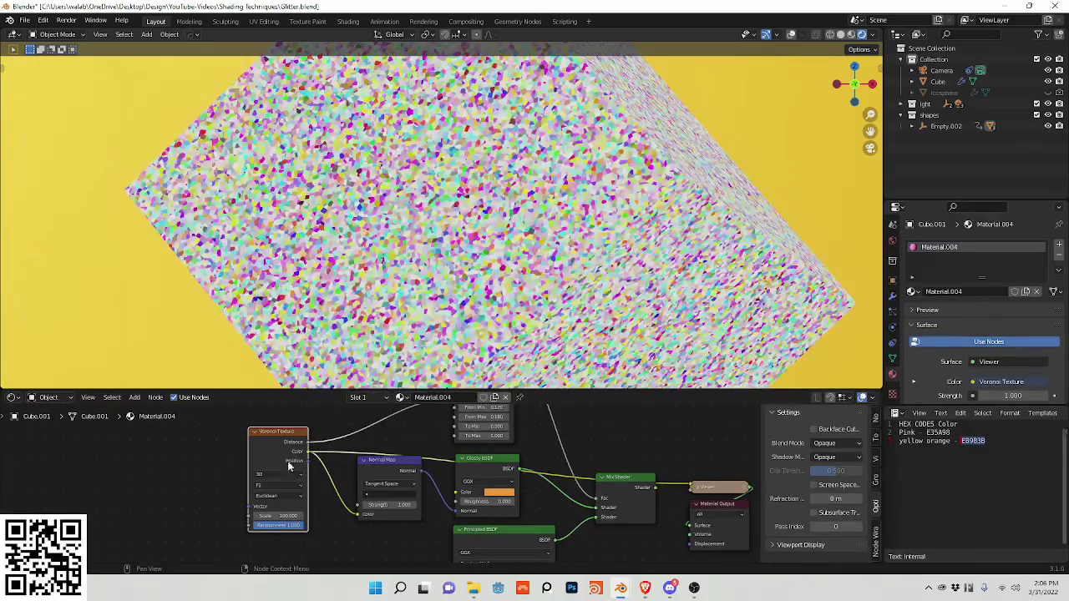
left_click(386, 477, "ctrl+shift")
left_click(487, 479, "ctrl+shift")
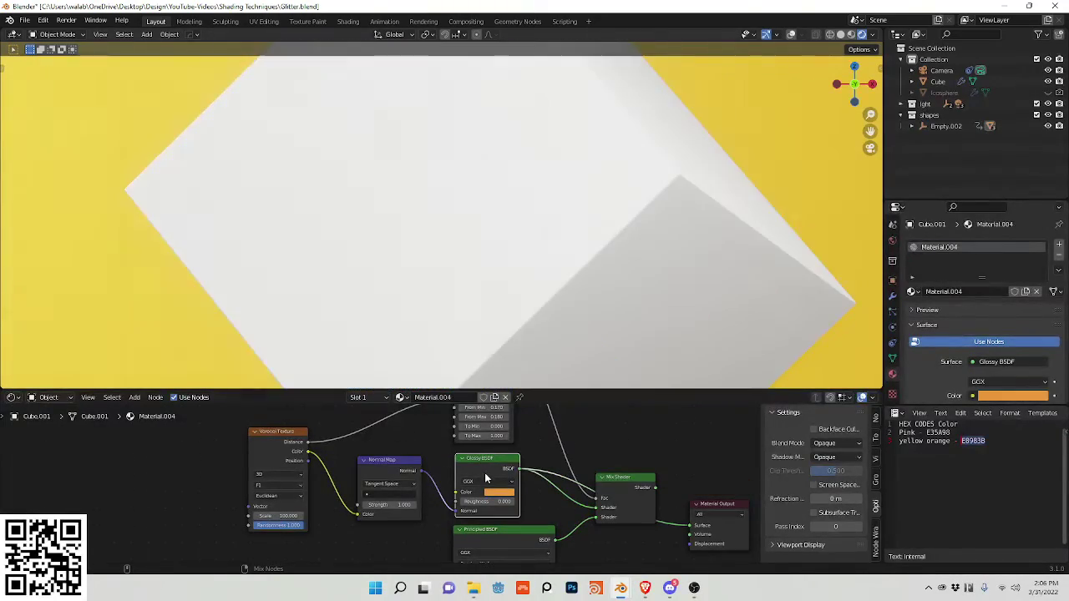
left_click(609, 477, "ctrl+shift")
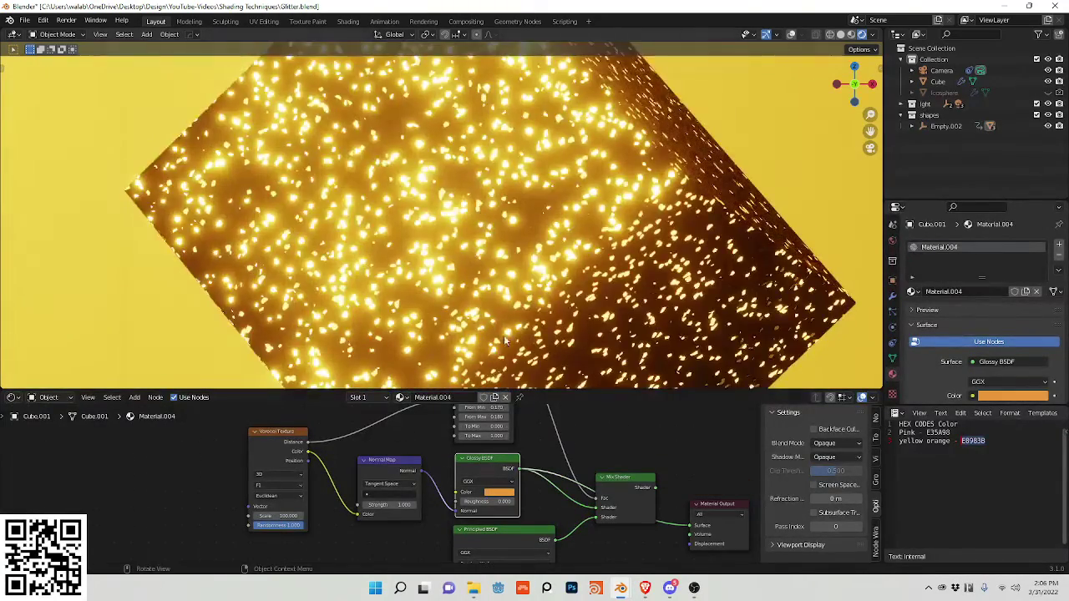
left_click(618, 479, "ctrl+shift")
Step: Add Texture Coordinate and Mapping nodes feeding the Voronoi Texture's Vector input
middle_click_drag(543, 466, 503, 388)
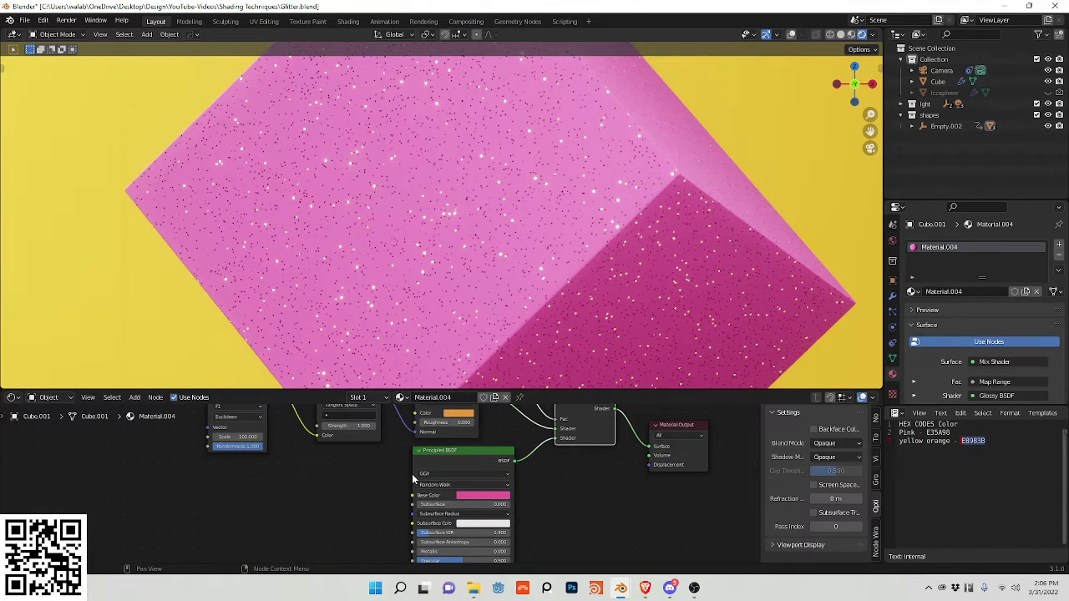
scroll(391, 468, "down", 4)
middle_click_drag(390, 465, 506, 548)
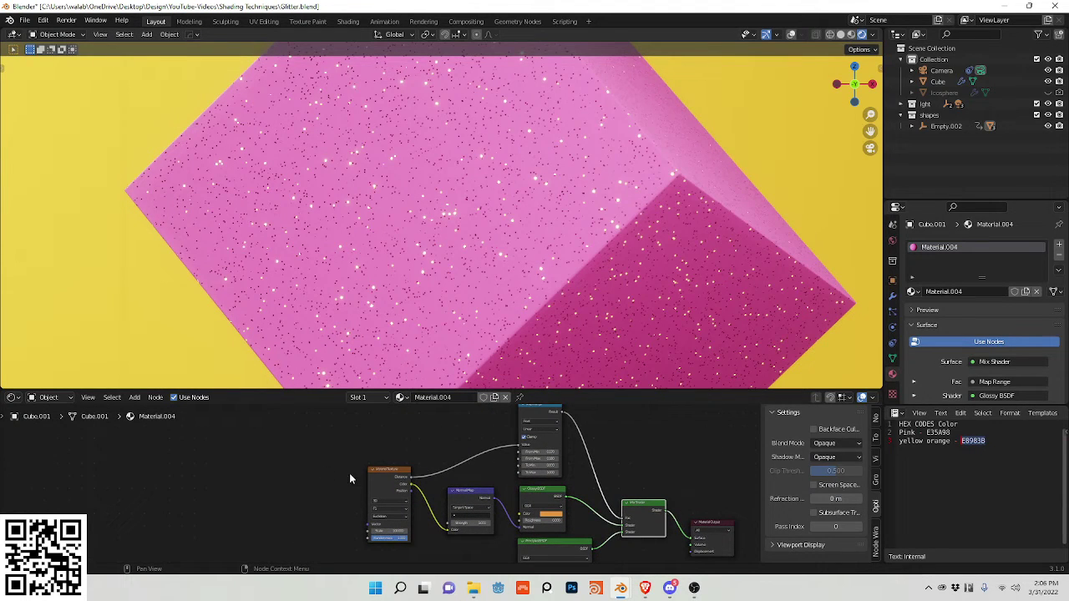
left_click(377, 481)
key("ctrl+t")
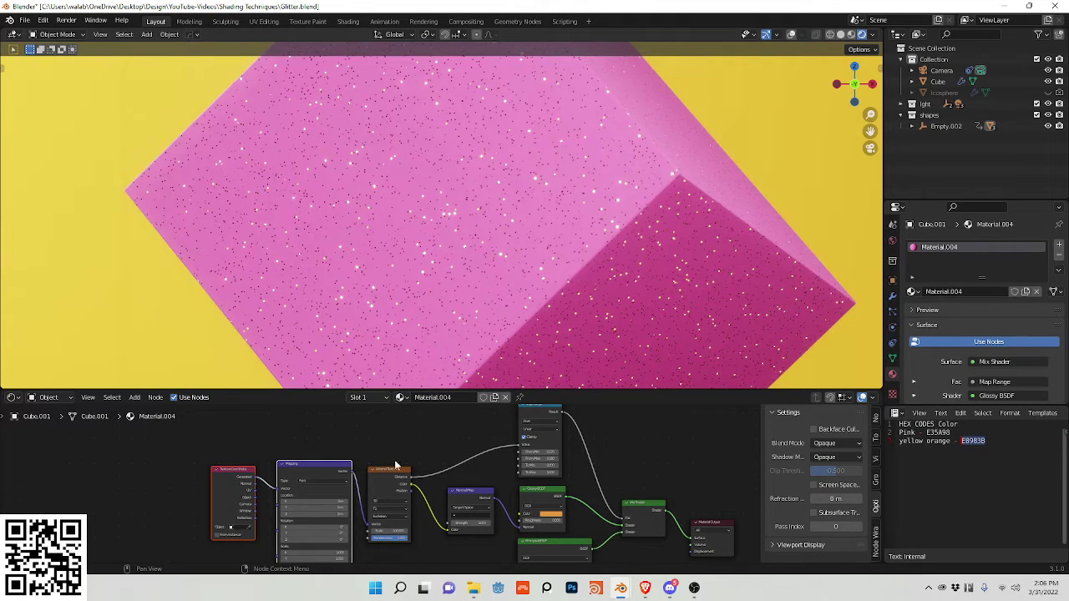
scroll(322, 462, "up", 2)
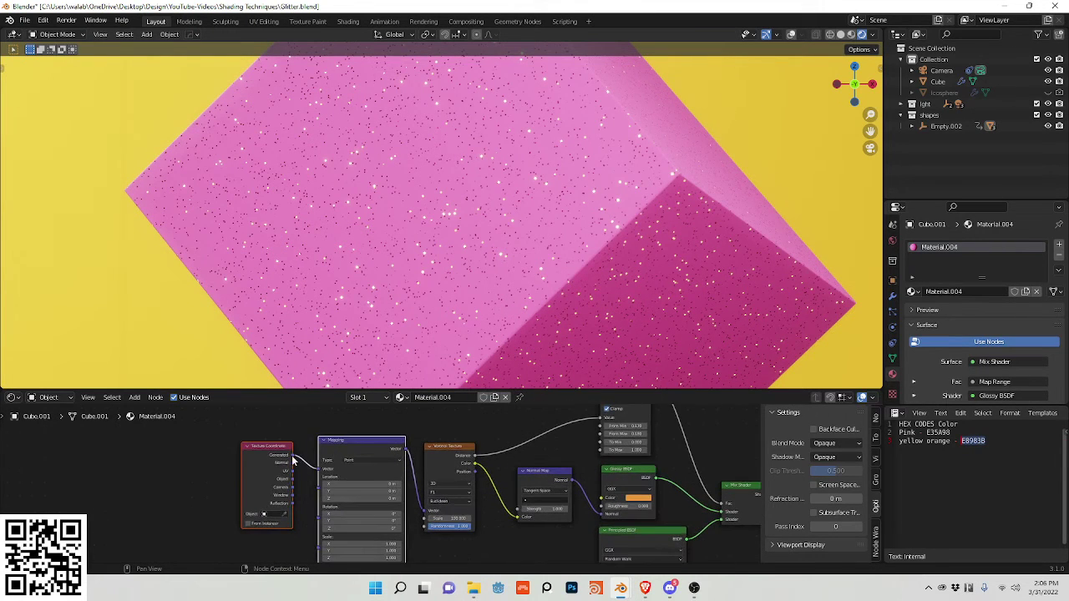
middle_click_drag(380, 462, 377, 421)
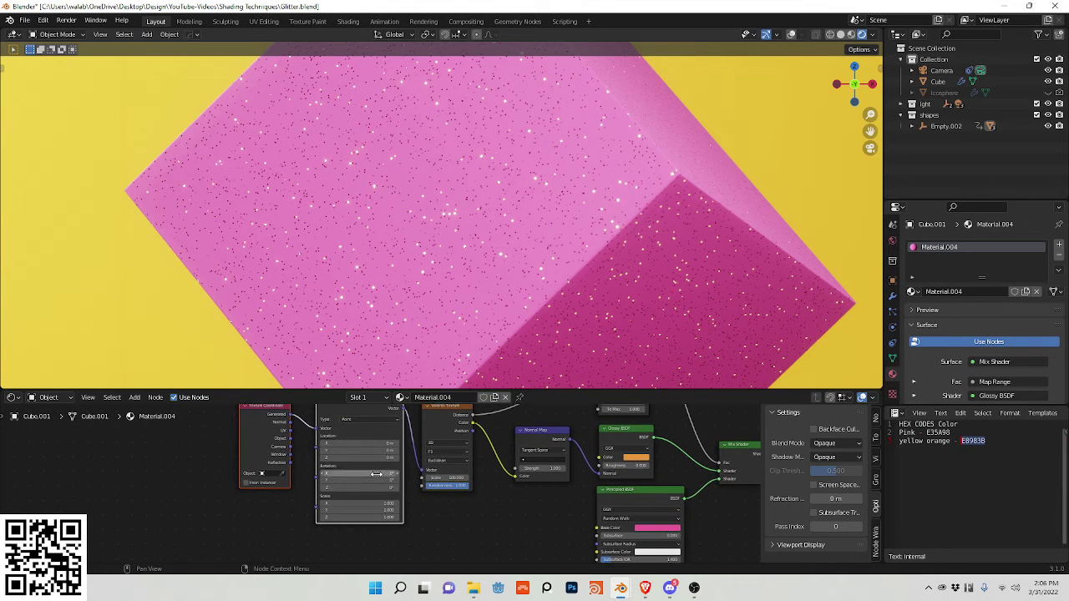
Step: Try out changes to the Voronoi Texture's scale and the Mapping node's rotation and location, undoing them
mouse_move(445, 477)
left_mouse_down()
mouse_move(463, 477)
mouse_move(436, 477)
mouse_move(456, 478)
left_mouse_up()
key("ctrl+z")
key("ctrl+z")
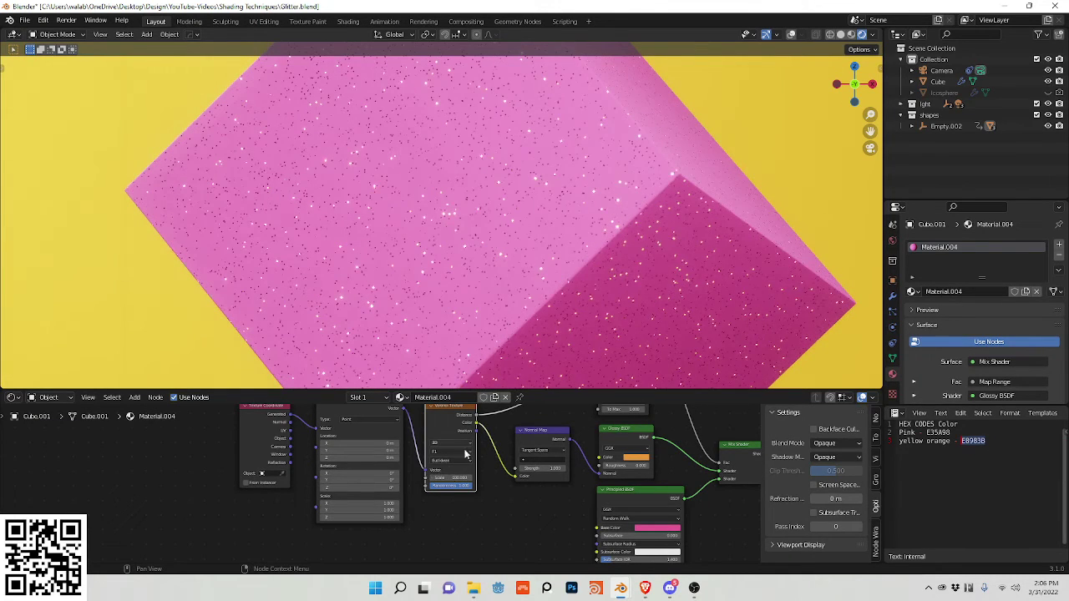
left_click_drag(354, 480, 360, 488)
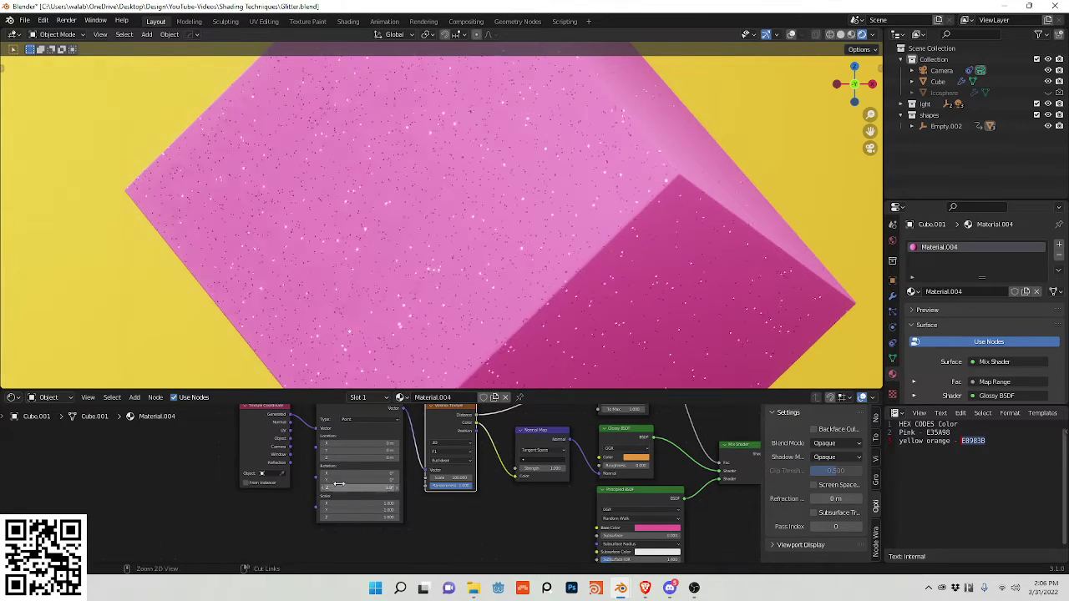
key("ctrl+z")
left_click_drag(354, 451, 366, 450)
Step: Add a Bump node beside the Principled BSDF and connect its Normal output to the shader's Normal input
middle_click_drag(568, 495, 525, 427)
scroll(510, 471, "up", 3)
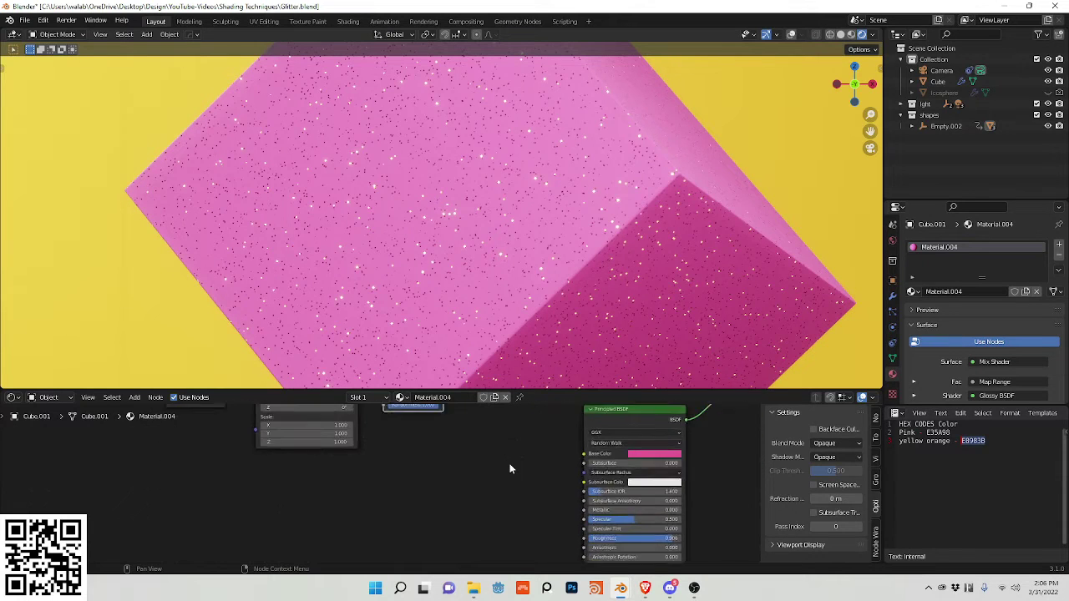
middle_click_drag(511, 470, 475, 431)
scroll(480, 509, "down", 2)
scroll(465, 469, "down", 3)
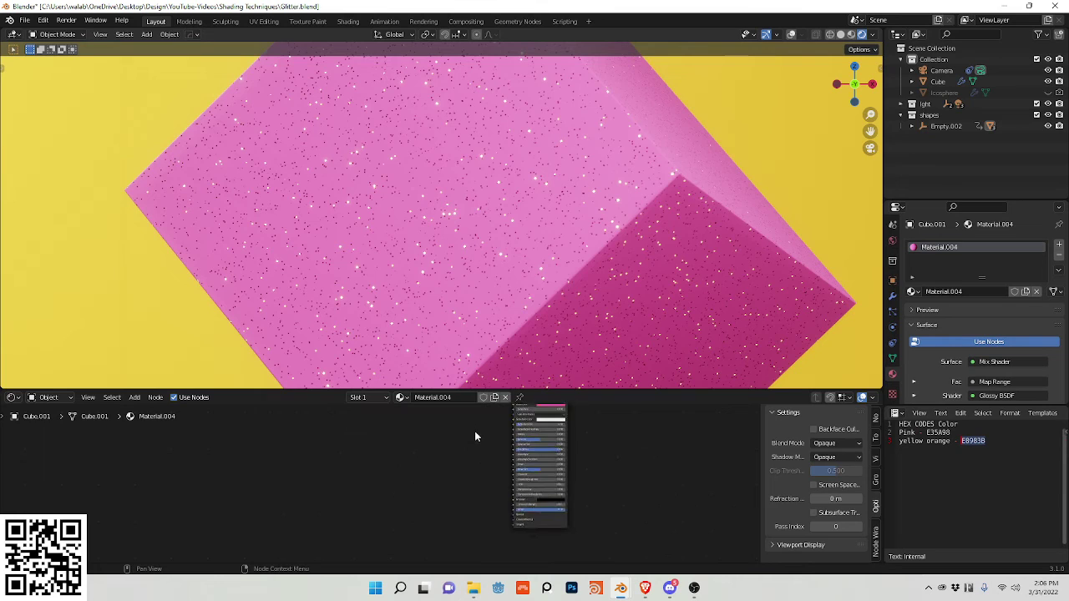
scroll(475, 443, "up", 3)
key("shift+a")
left_click(469, 445)
type("bum")
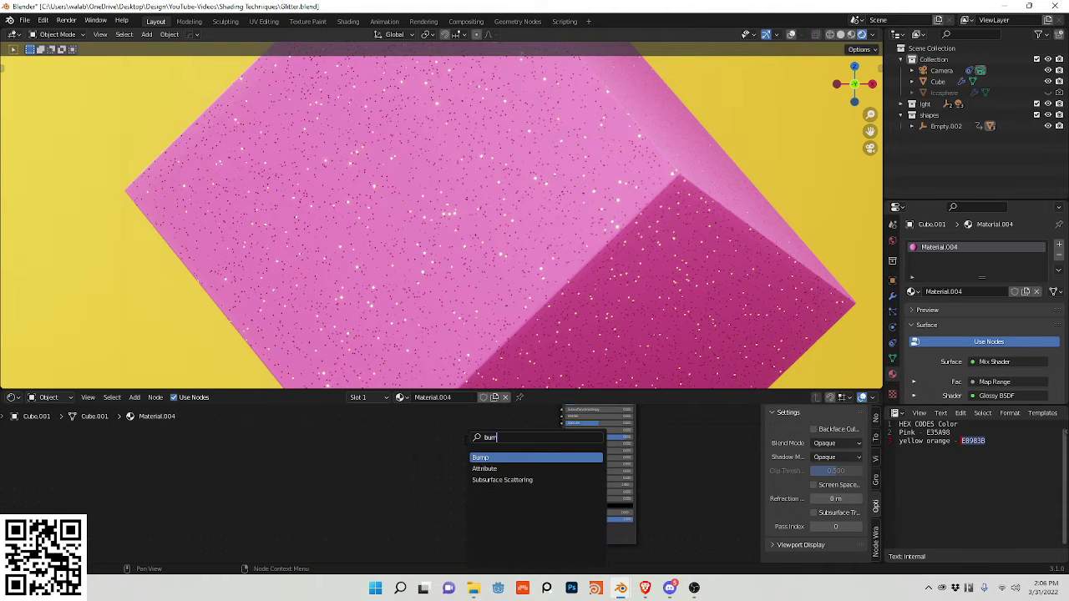
left_click(504, 458)
left_click(506, 541)
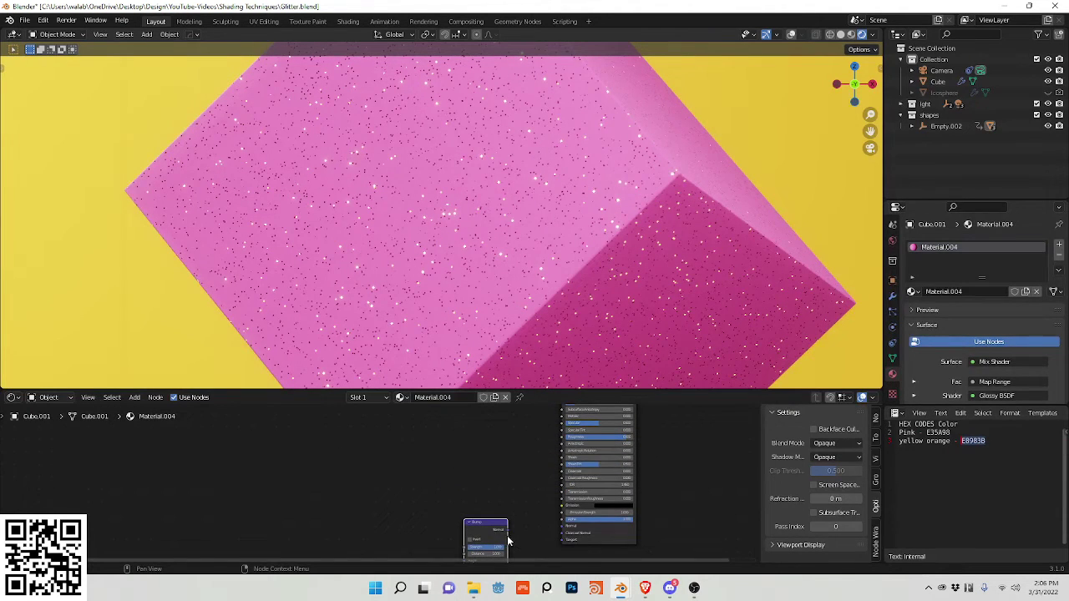
left_click_drag(504, 530, 564, 526)
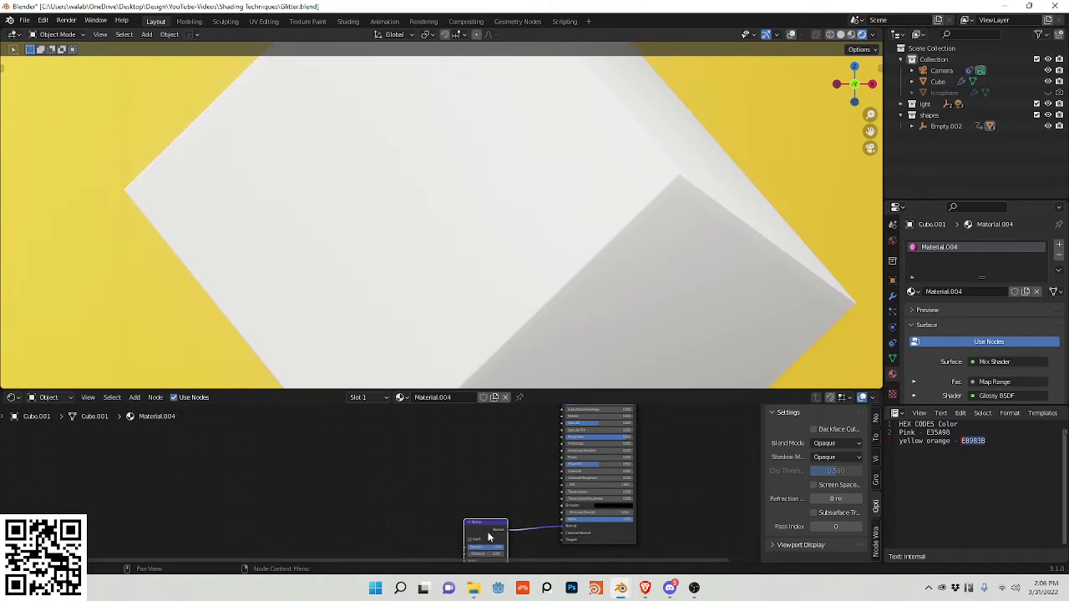
key("shift+a")
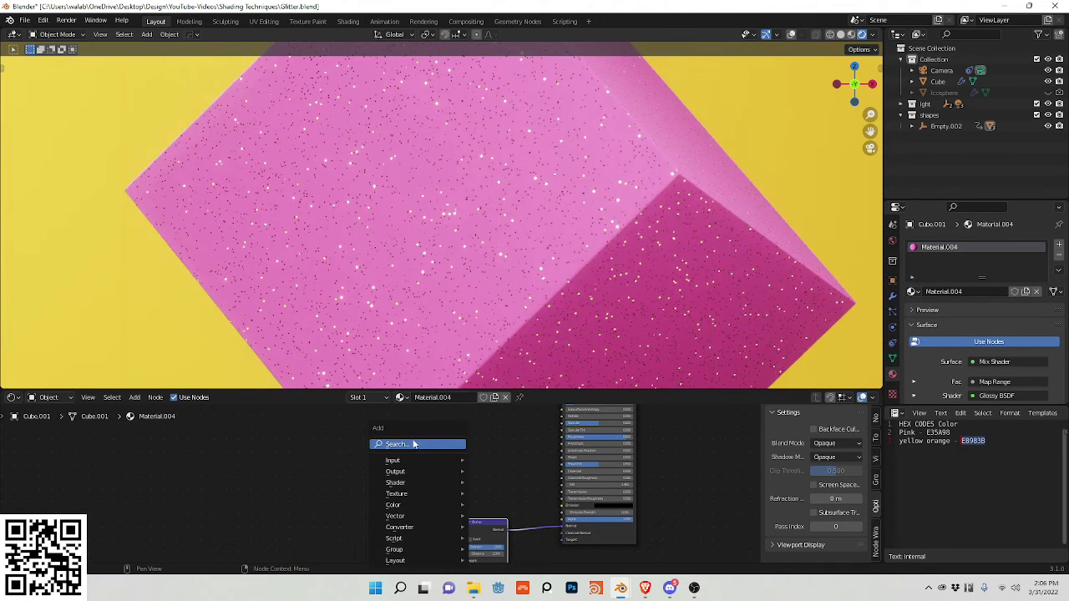
left_click(414, 436)
type("noi")
left_click(436, 478)
left_click(436, 476)
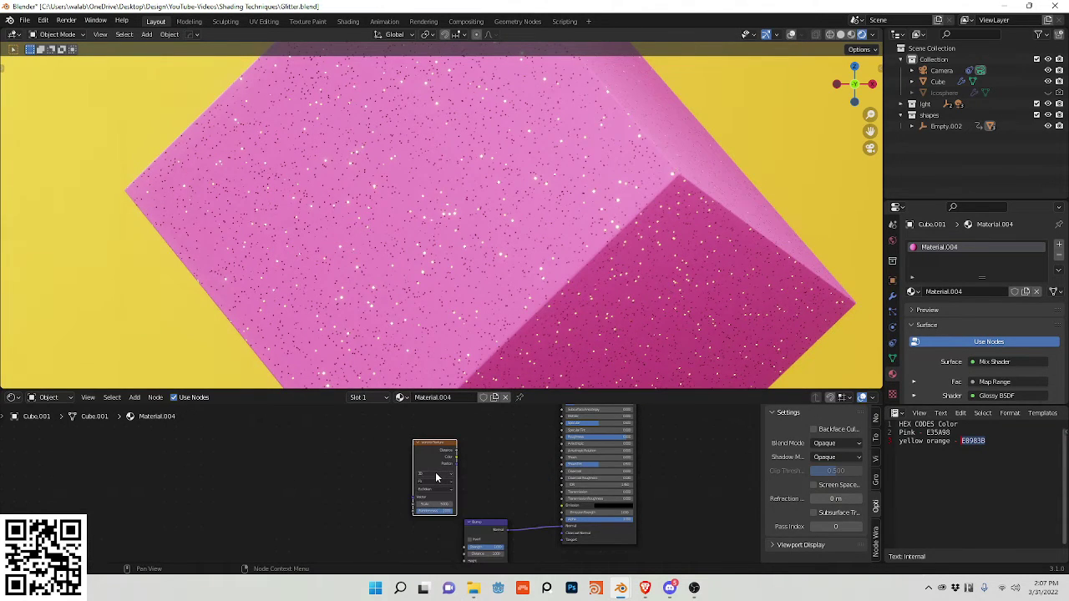
key("x")
Step: Add a Noise Texture before the Bump node and connect its Fac output to the Bump's Height
key("shift+a")
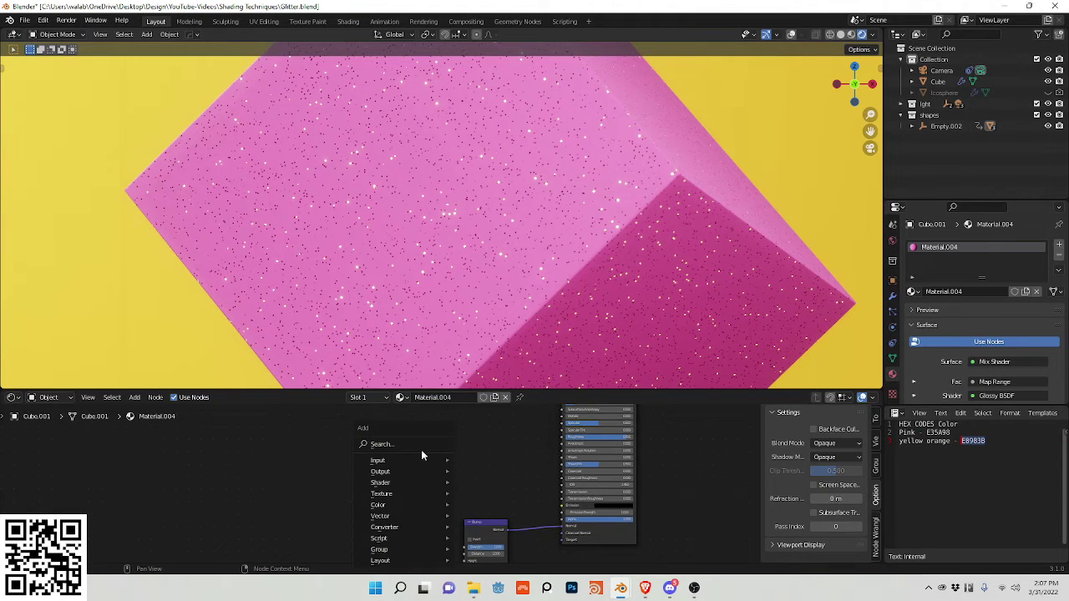
left_click(416, 447)
type("noi")
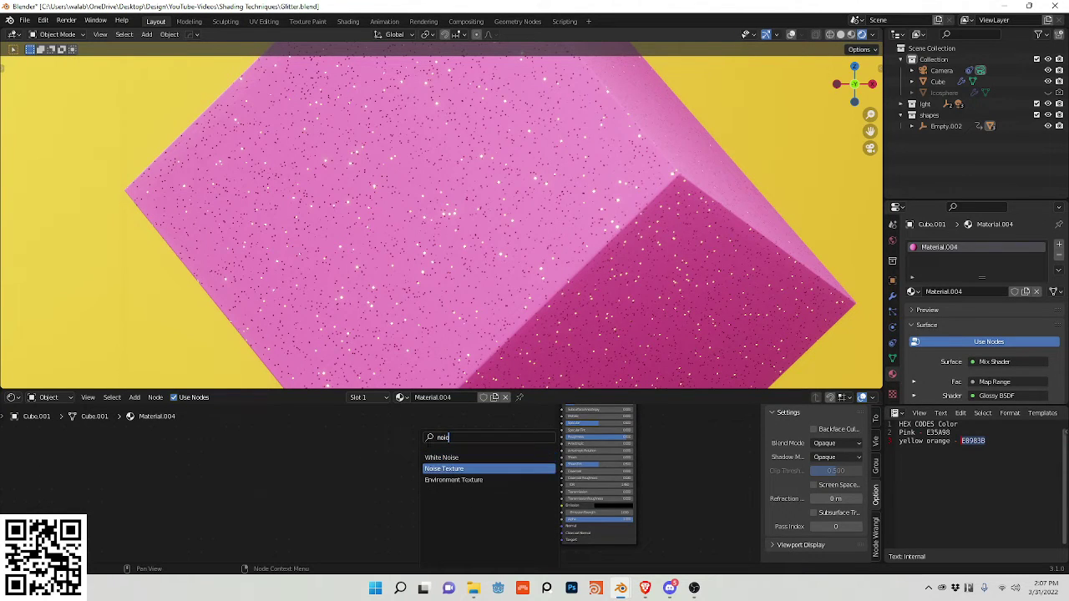
left_click(451, 468)
left_click(386, 496)
scroll(385, 497, "up", 2)
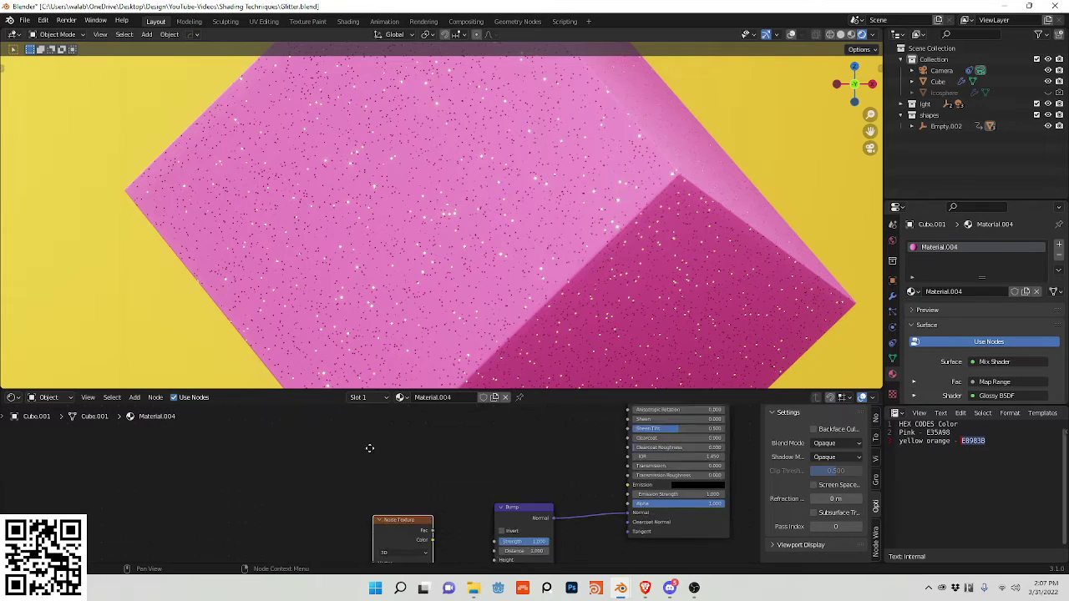
left_click_drag(423, 471, 486, 501)
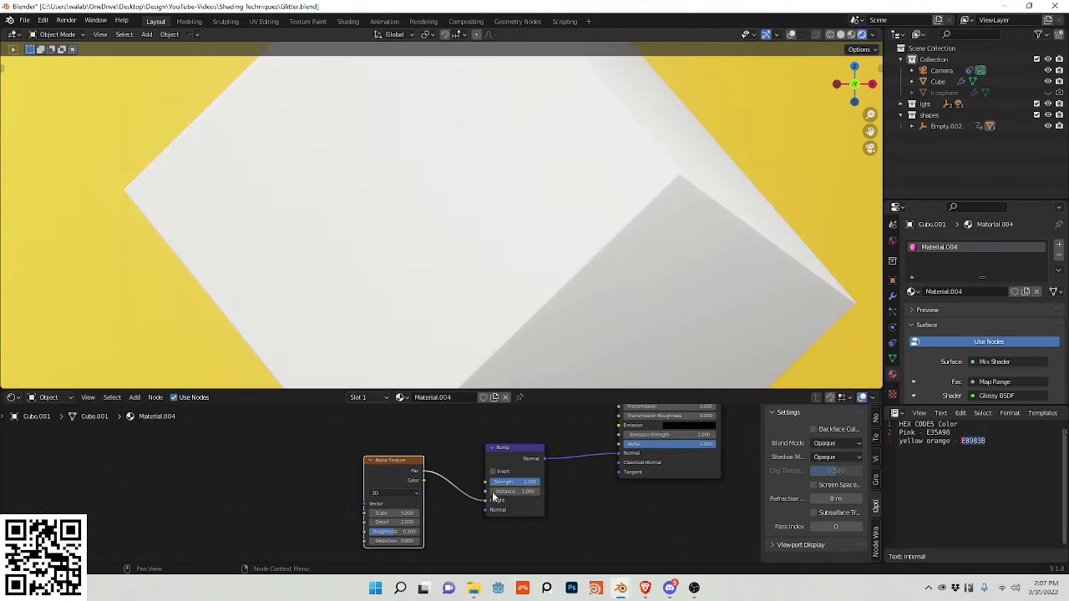
Step: Set the Noise Texture's Scale to 6 and its Detail to 16
left_click(389, 514)
type("6")
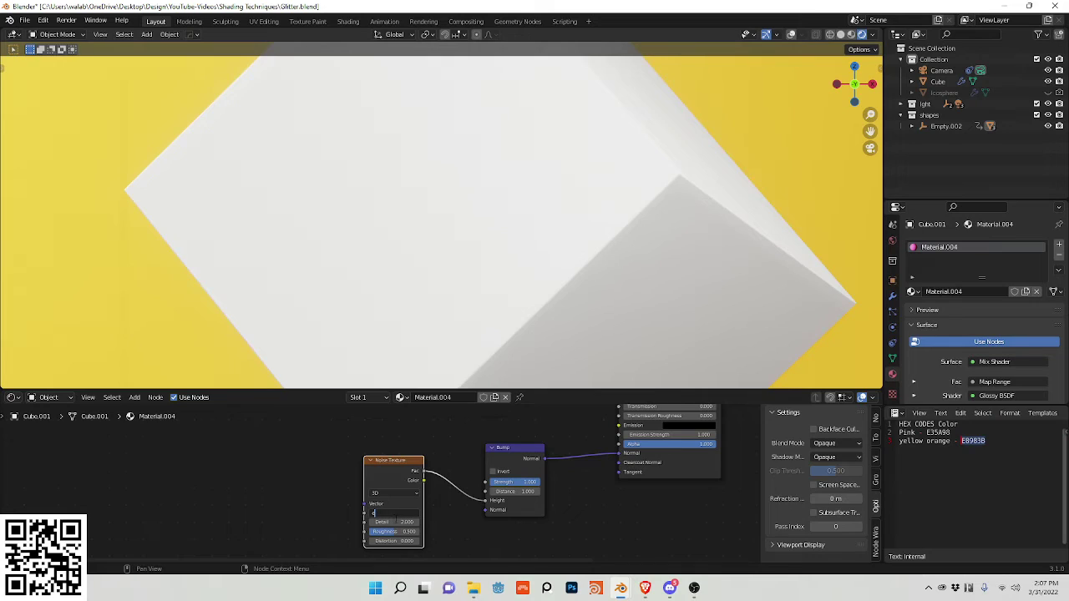
key("Tab")
type("16")
key("Return")
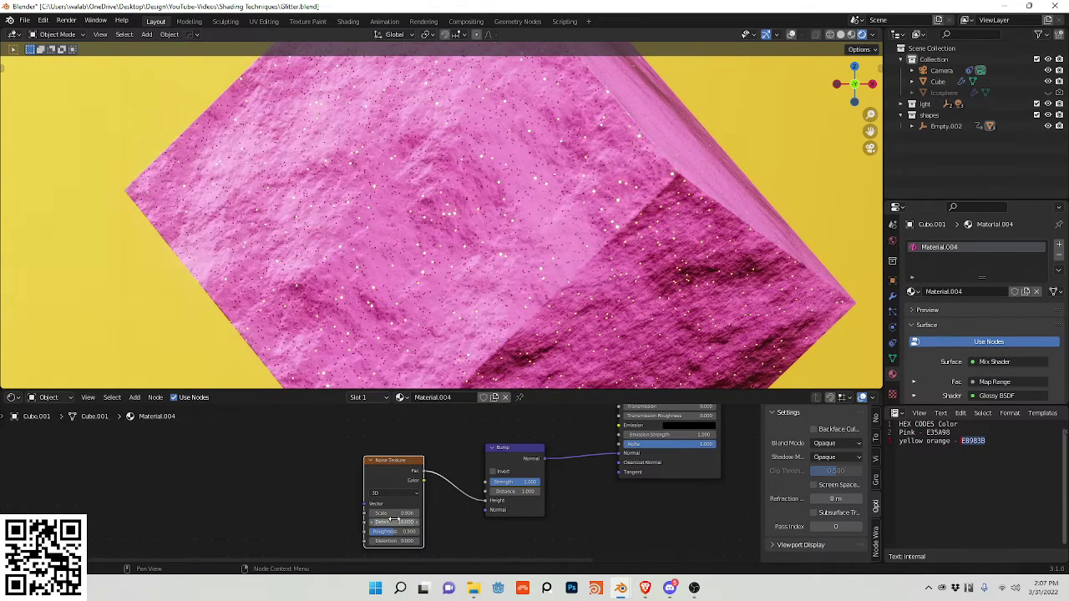
Step: Set the Bump node's Distance to 0.1 and check the cube's surface
scroll(443, 332, "down", 6)
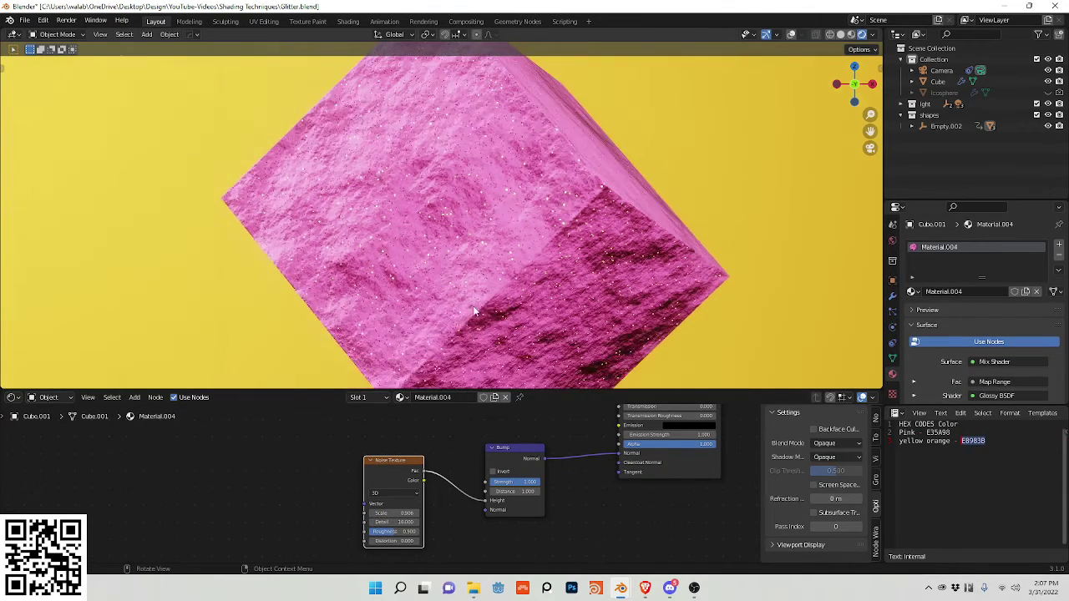
scroll(483, 298, "up", 4)
scroll(483, 299, "up", 3)
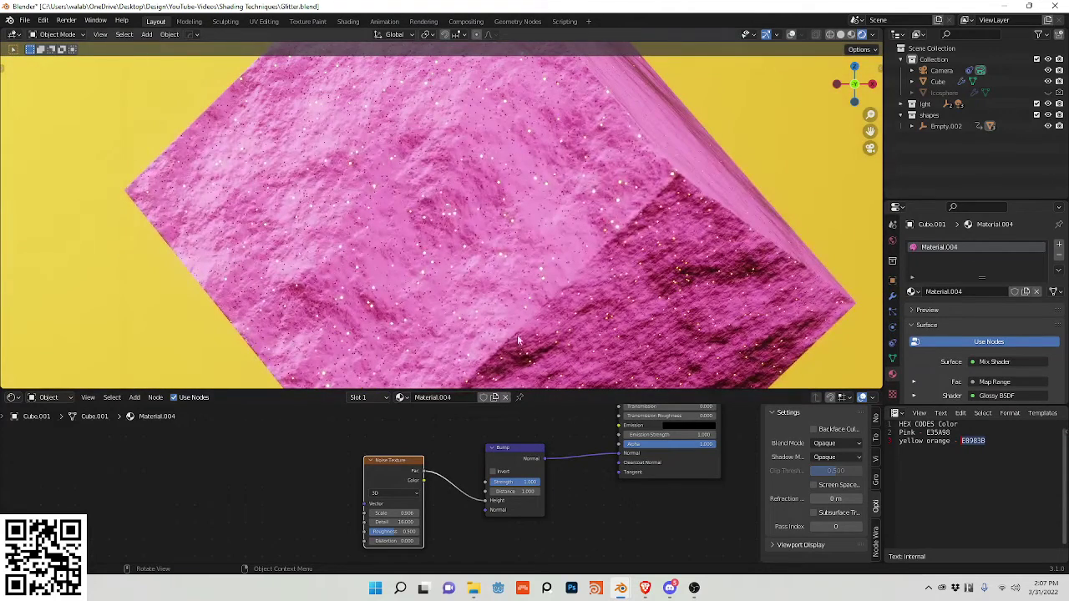
left_click(524, 501)
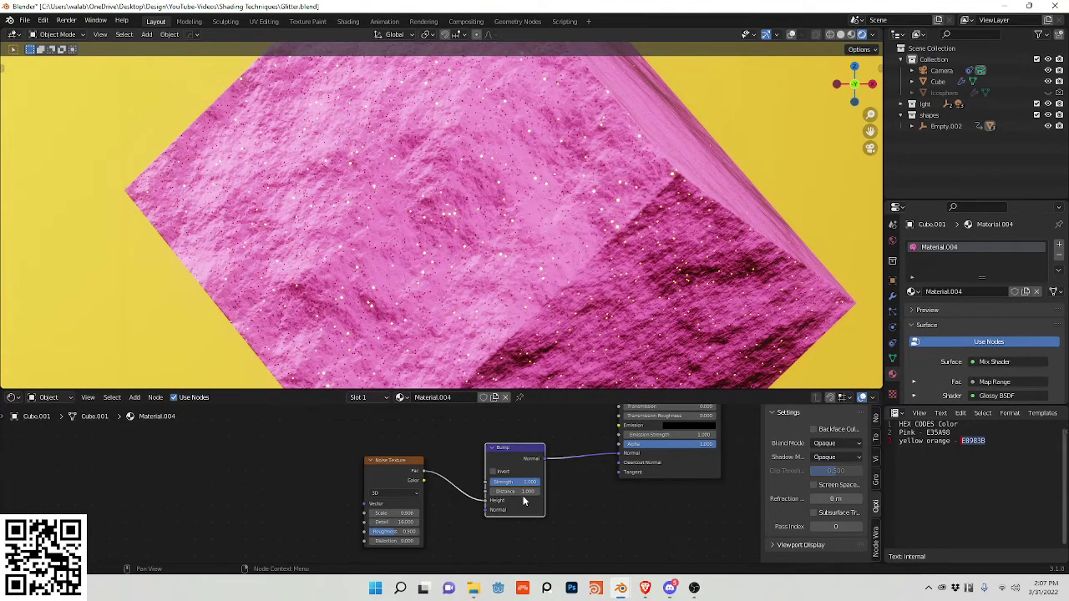
double_click(513, 492)
type("0.1")
key("Return")
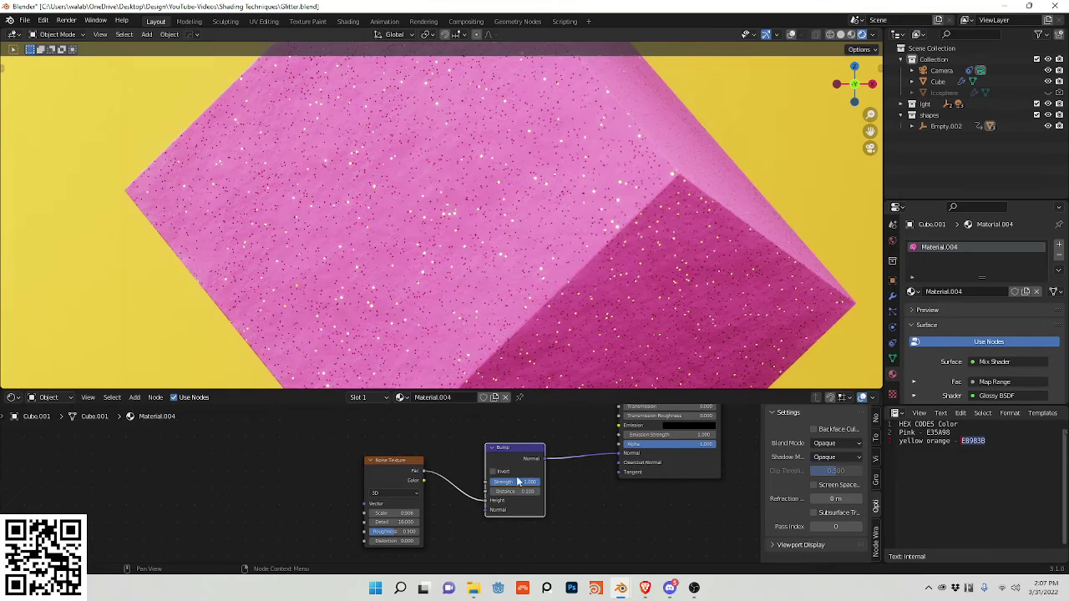
scroll(541, 331, "down", 4)
scroll(541, 323, "up", 4)
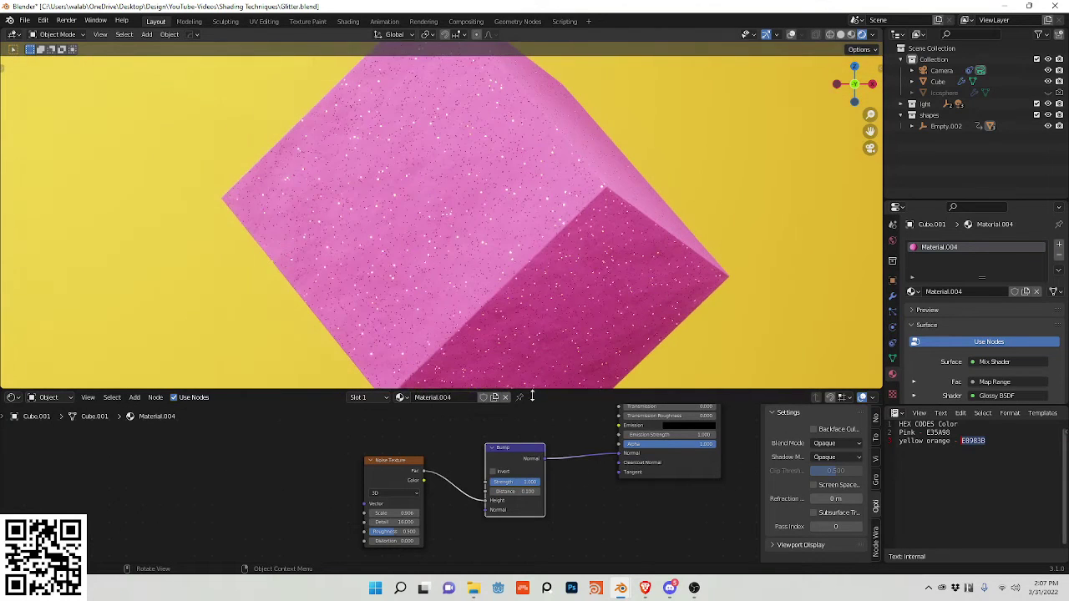
Step: Set the Bump node's Distance to 0.001 and save the file
double_click(514, 492)
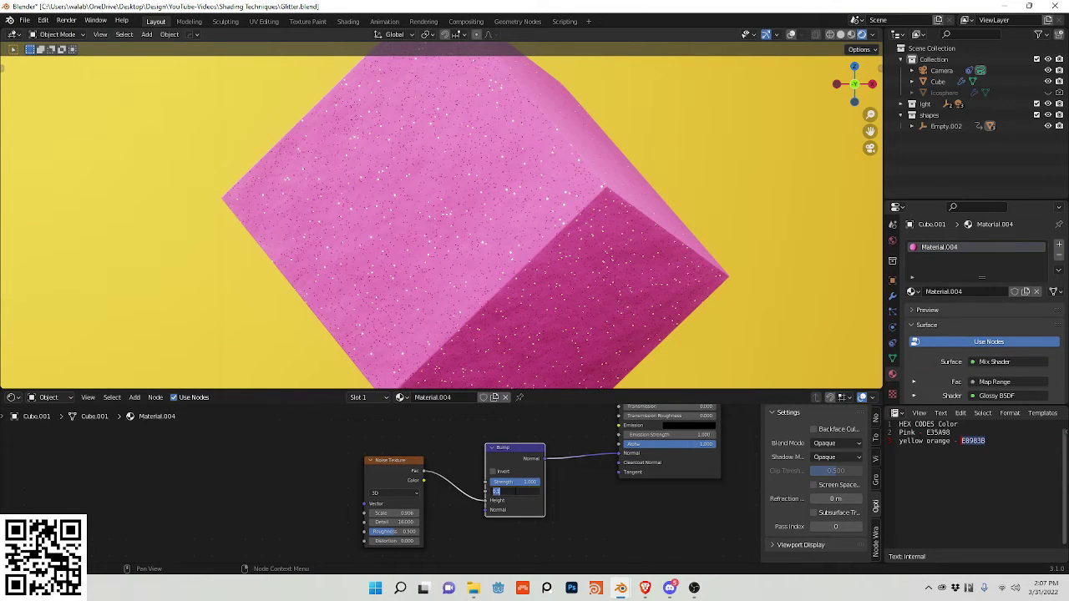
type("0.001")
key("Return")
key("ctrl+s")
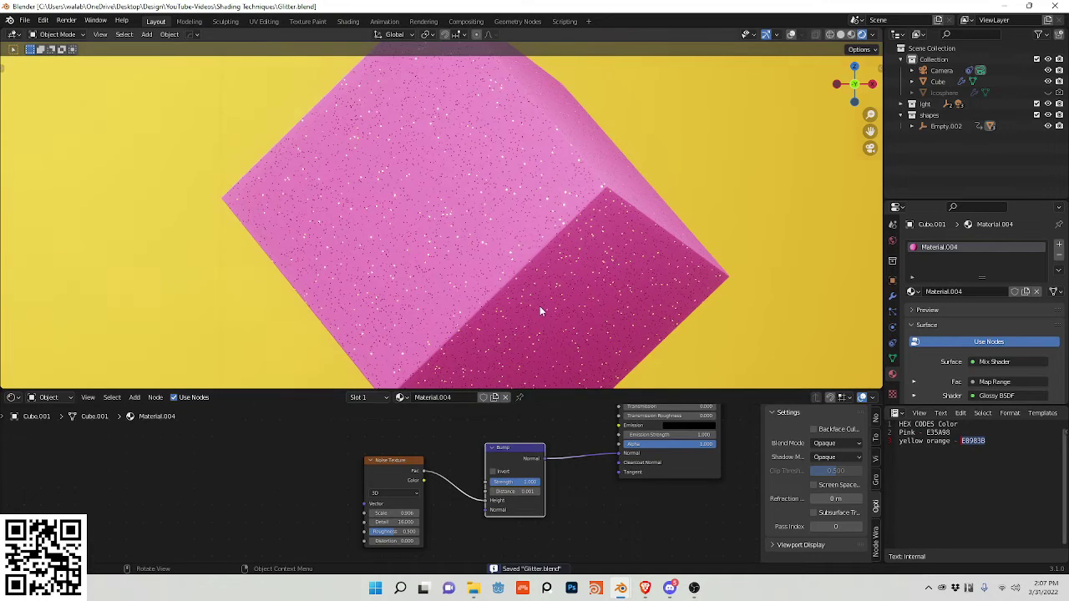
Step: Enable Screen Space Refraction in the cube material's settings
scroll(539, 307, "down", 3)
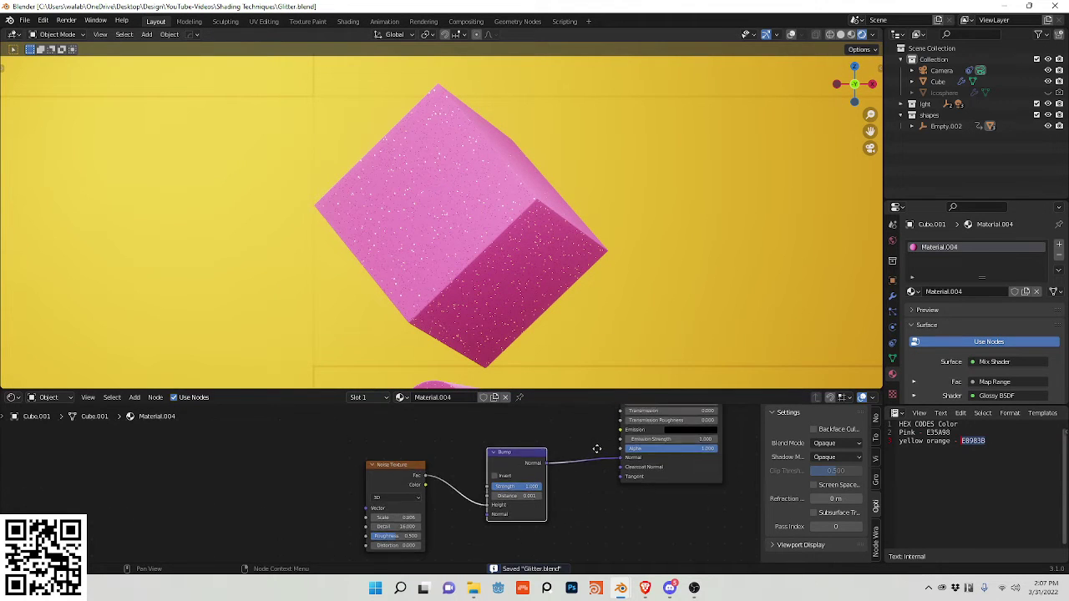
middle_click_drag(597, 450, 539, 493)
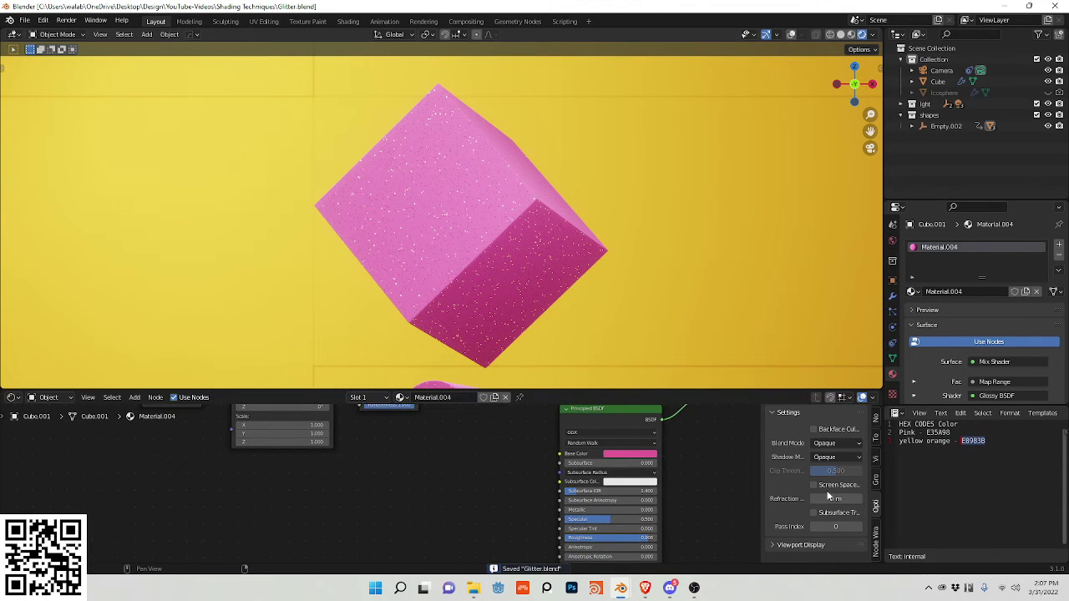
left_click(827, 487)
Step: Add an Ambient Occlusion node and connect its Color output to the Principled BSDF's Base Color
key("shift+a")
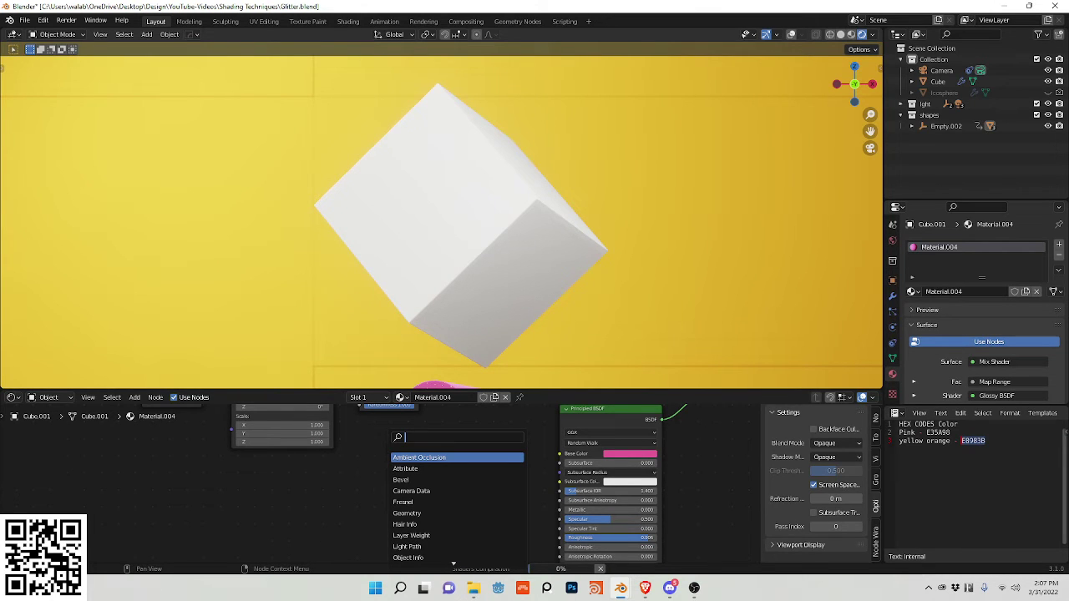
key("Return")
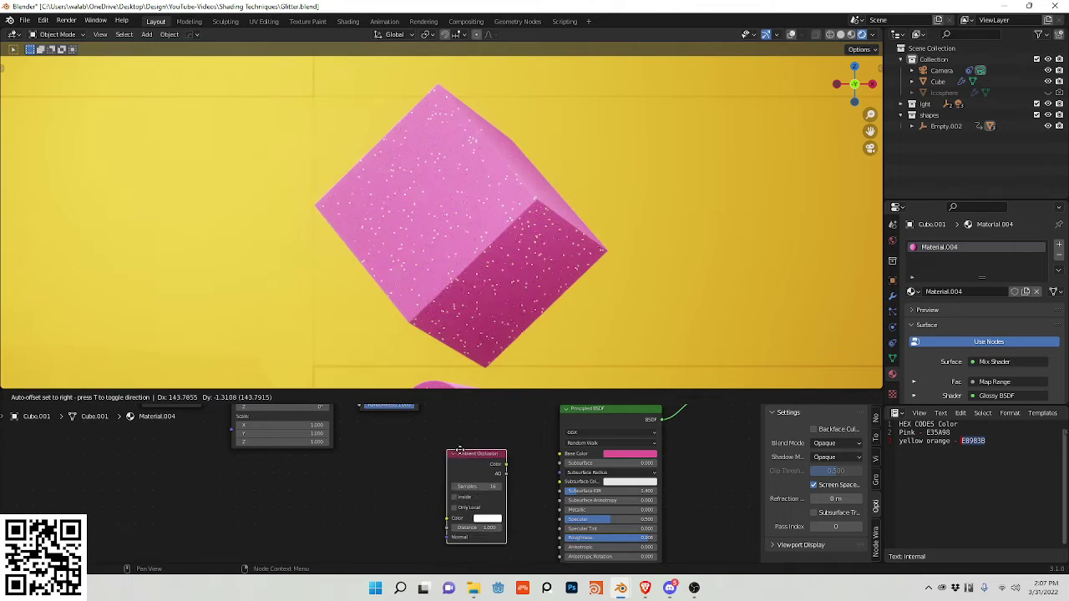
left_click(505, 467)
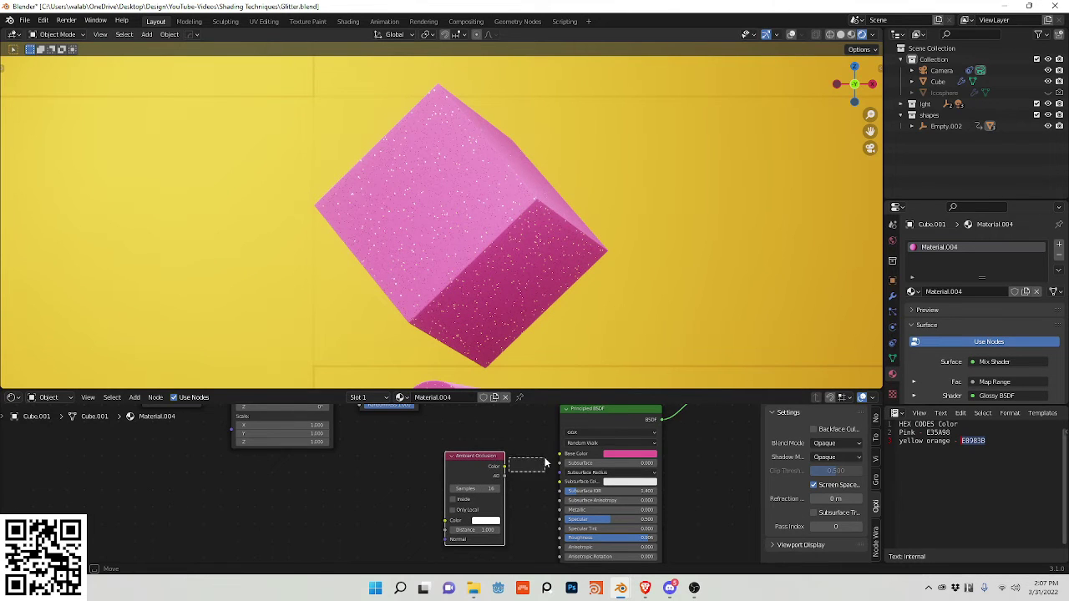
left_click_drag(505, 466, 560, 453)
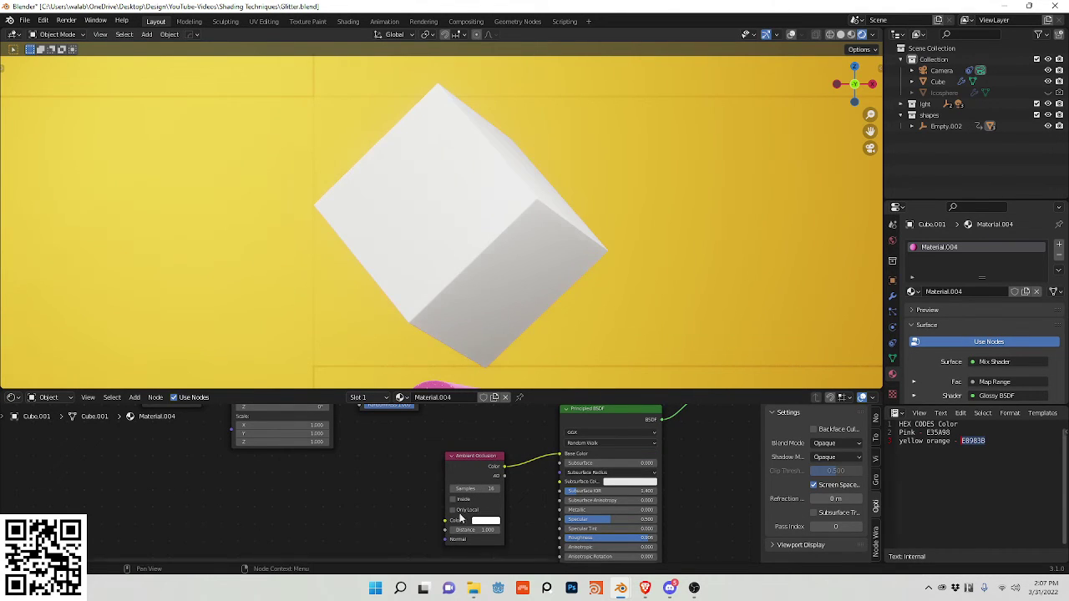
Step: Set the Ambient Occlusion node's Samples to 4 and its Color to the noted pink hex code E35A98
double_click(480, 488)
type("4")
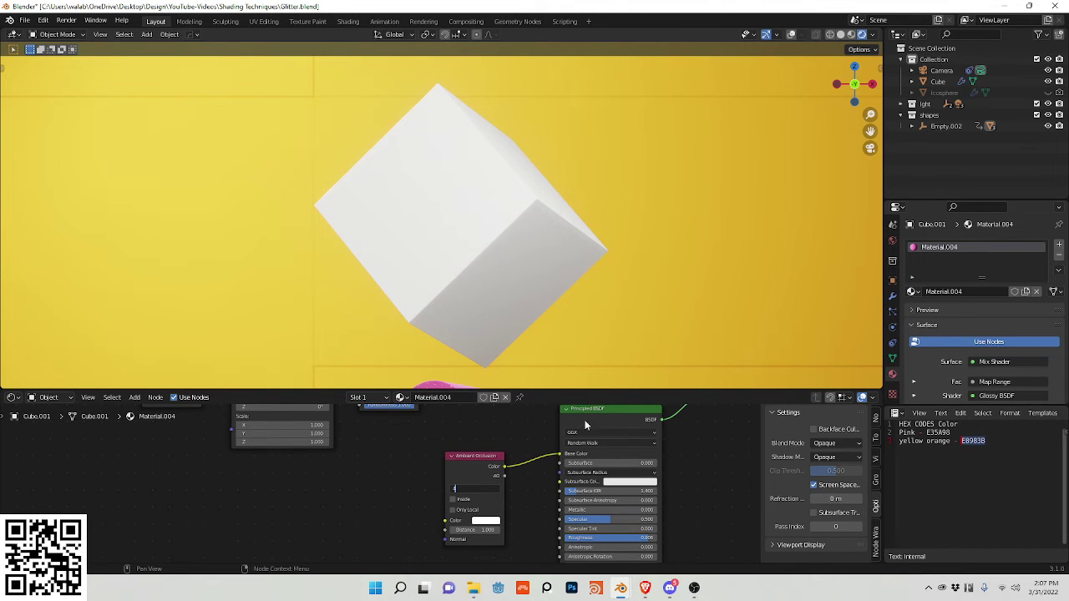
key("Return")
left_click(959, 443)
left_click_drag(950, 432, 928, 432)
key("ctrl+c")
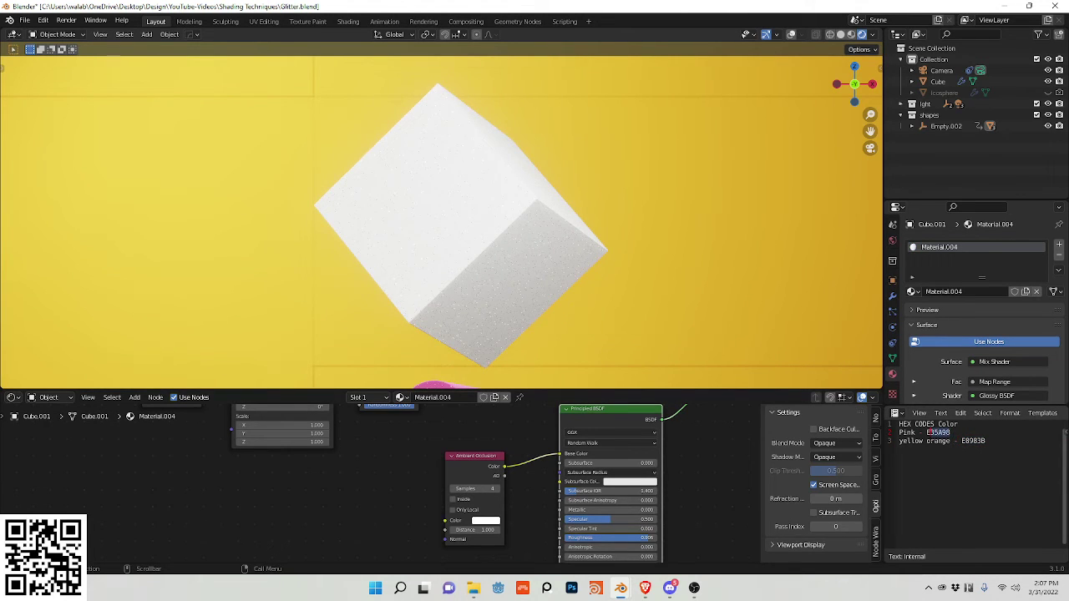
left_click(498, 522)
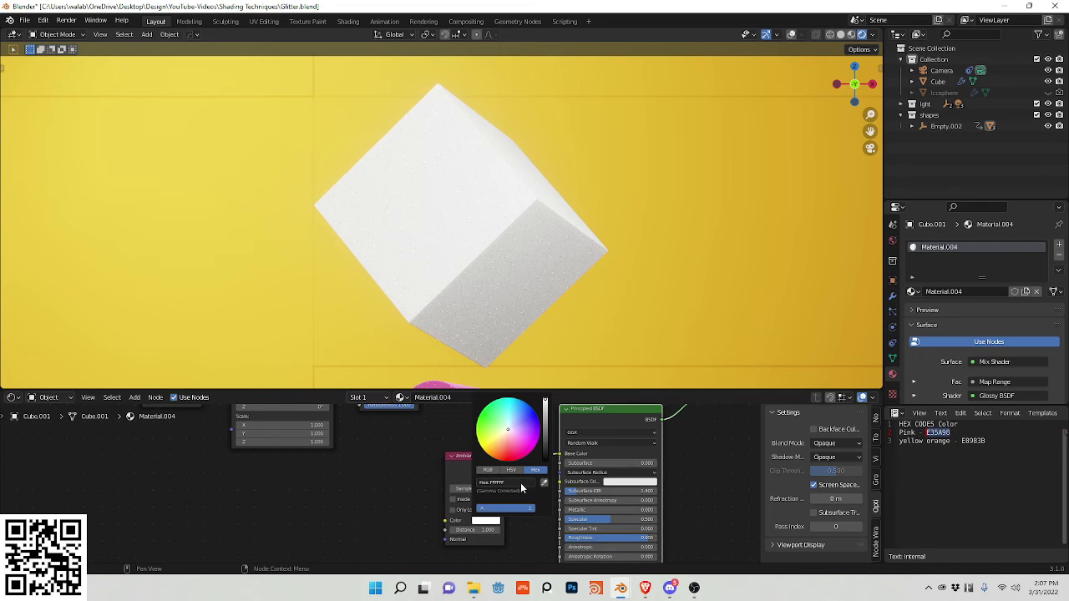
key("ctrl+v")
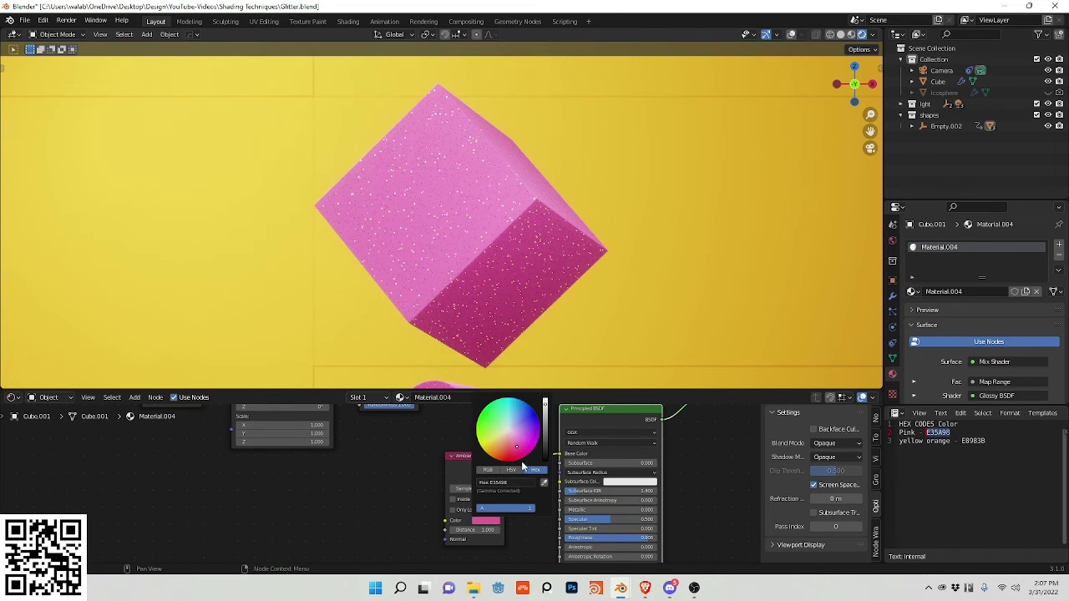
Step: Check the glitter on the cube and cylinder, save the file, and review the material's node tree
key("KP_0")
scroll(535, 252, "up", 4)
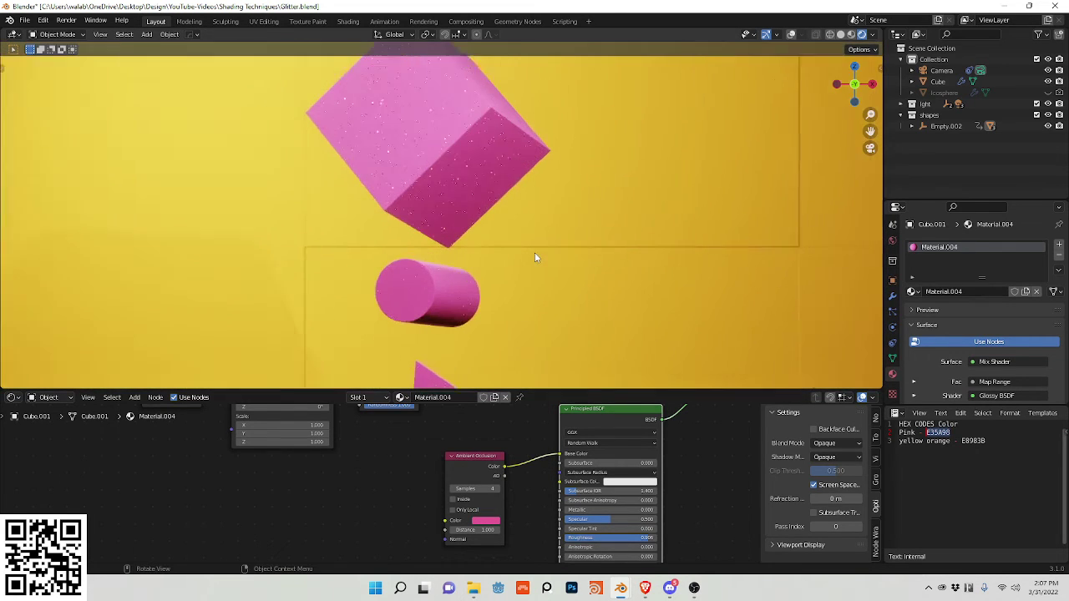
key("ctrl+s")
middle_click_drag(419, 454, 450, 573)
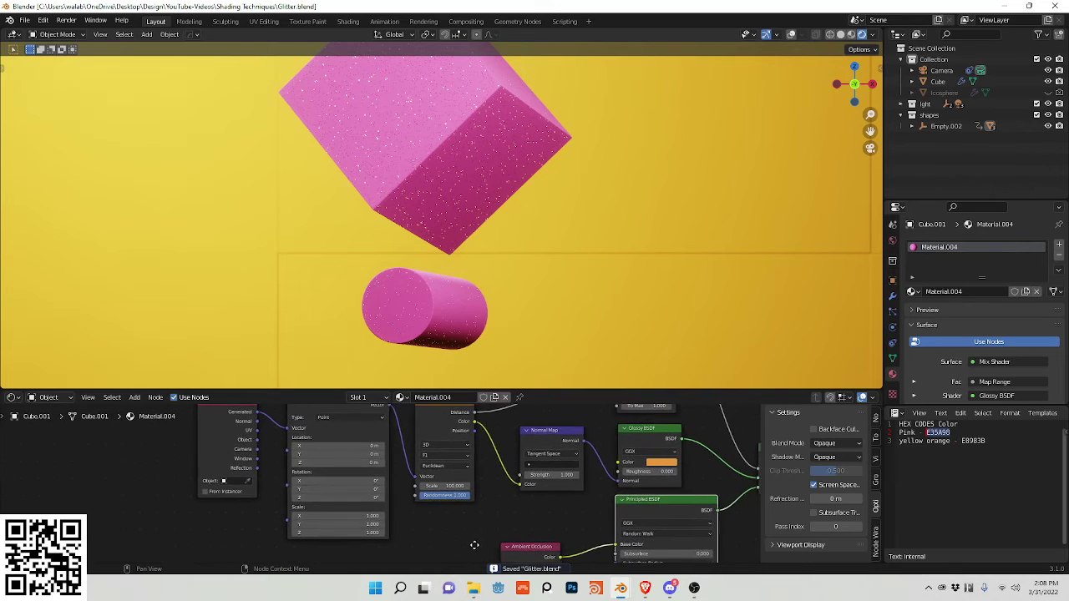
middle_click_drag(589, 501, 535, 539)
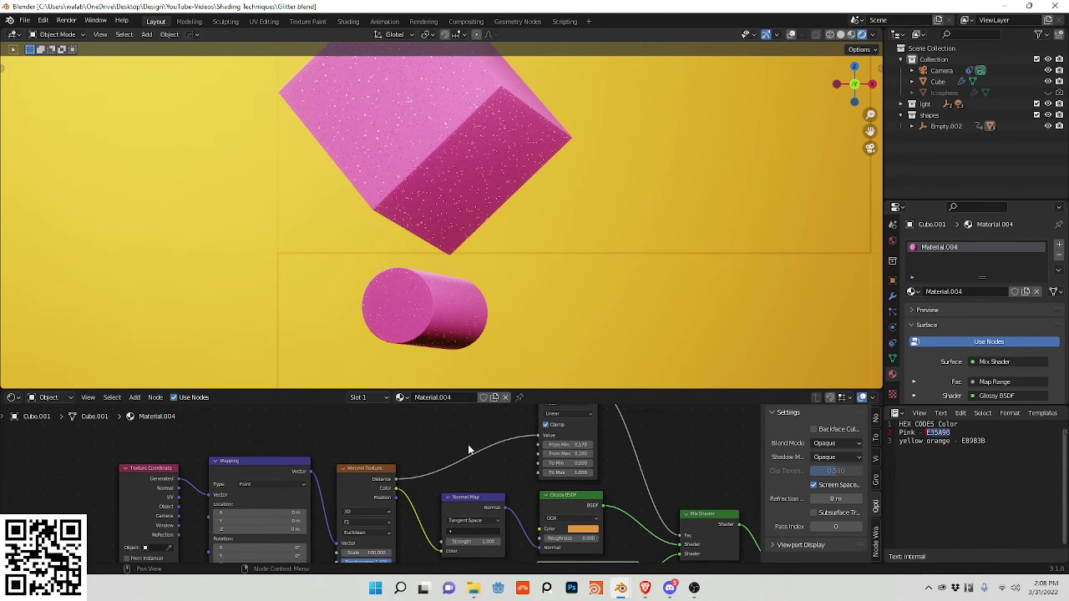
middle_click_drag(478, 474, 427, 446)
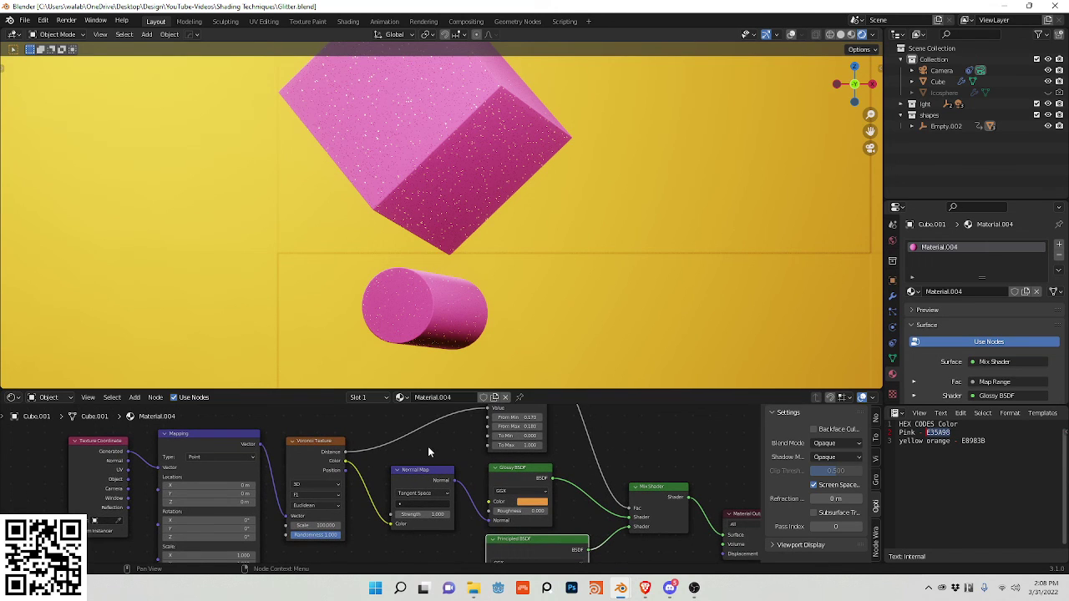